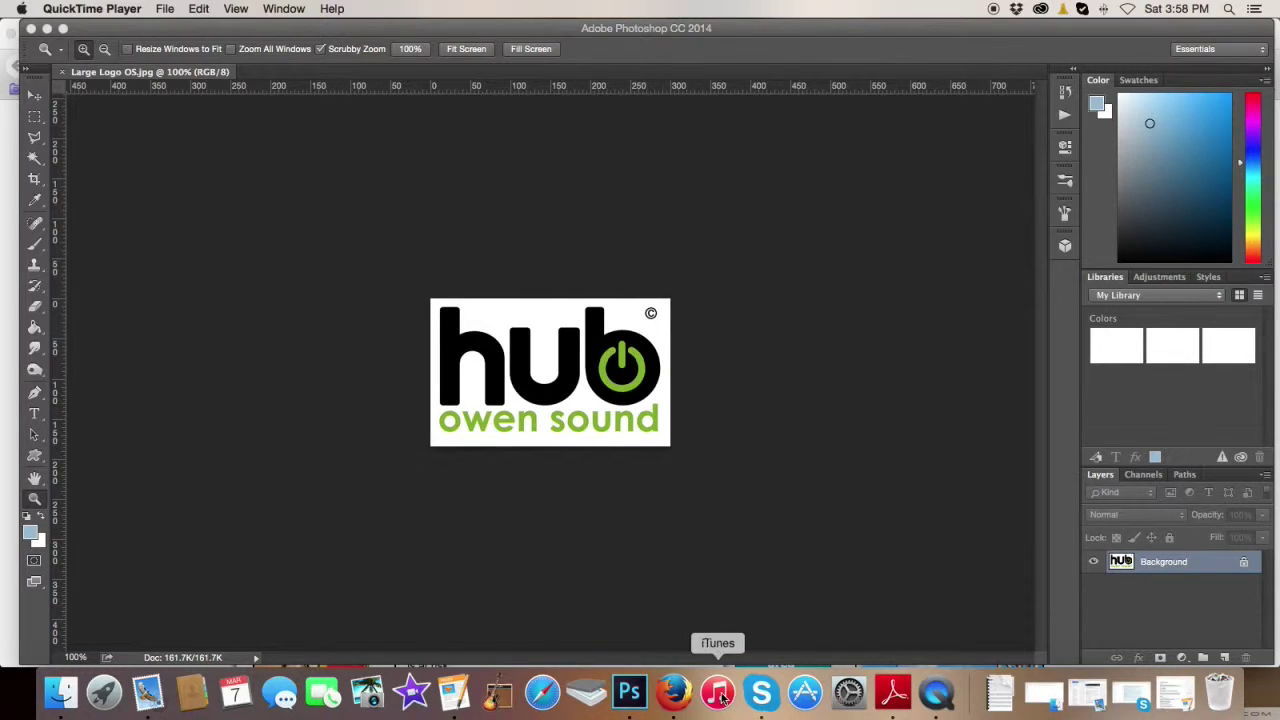
Switch to Firefox and scroll the Opinion page to the 'Neoliberal angst and the Greek economy' article
click(677, 700)
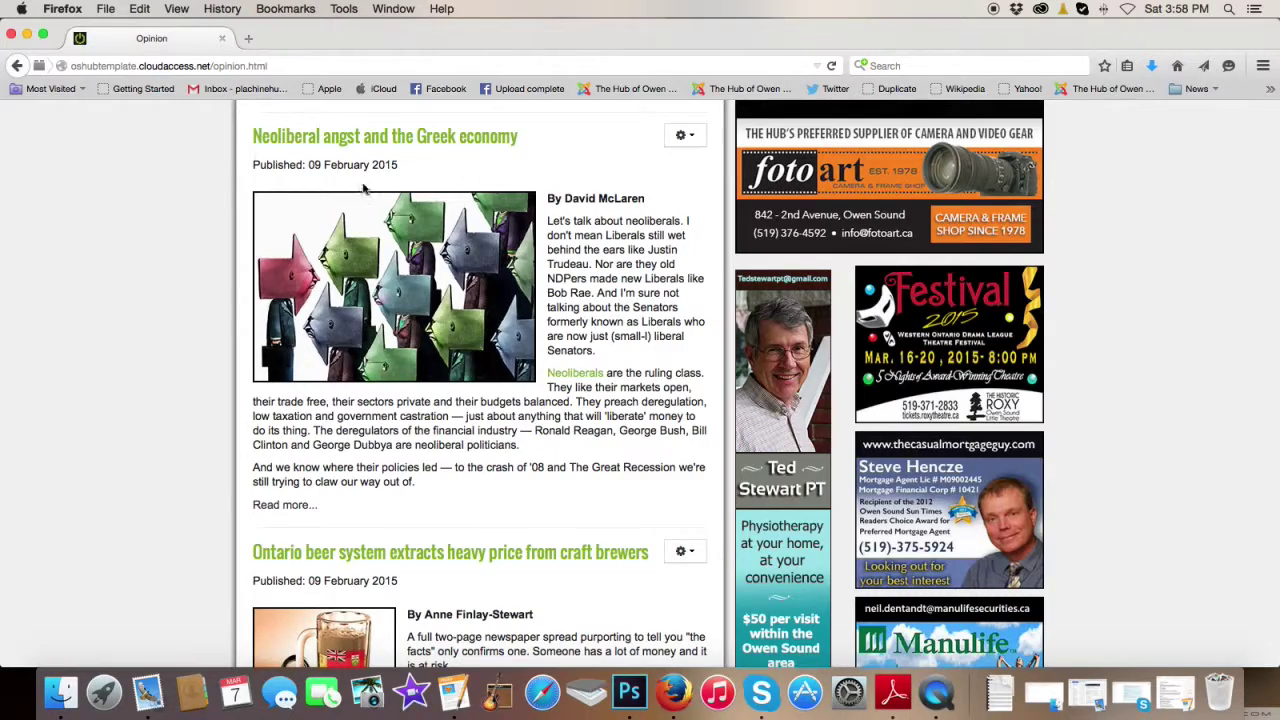
scroll(367, 192, up, 10)
scroll(390, 255, up, 3)
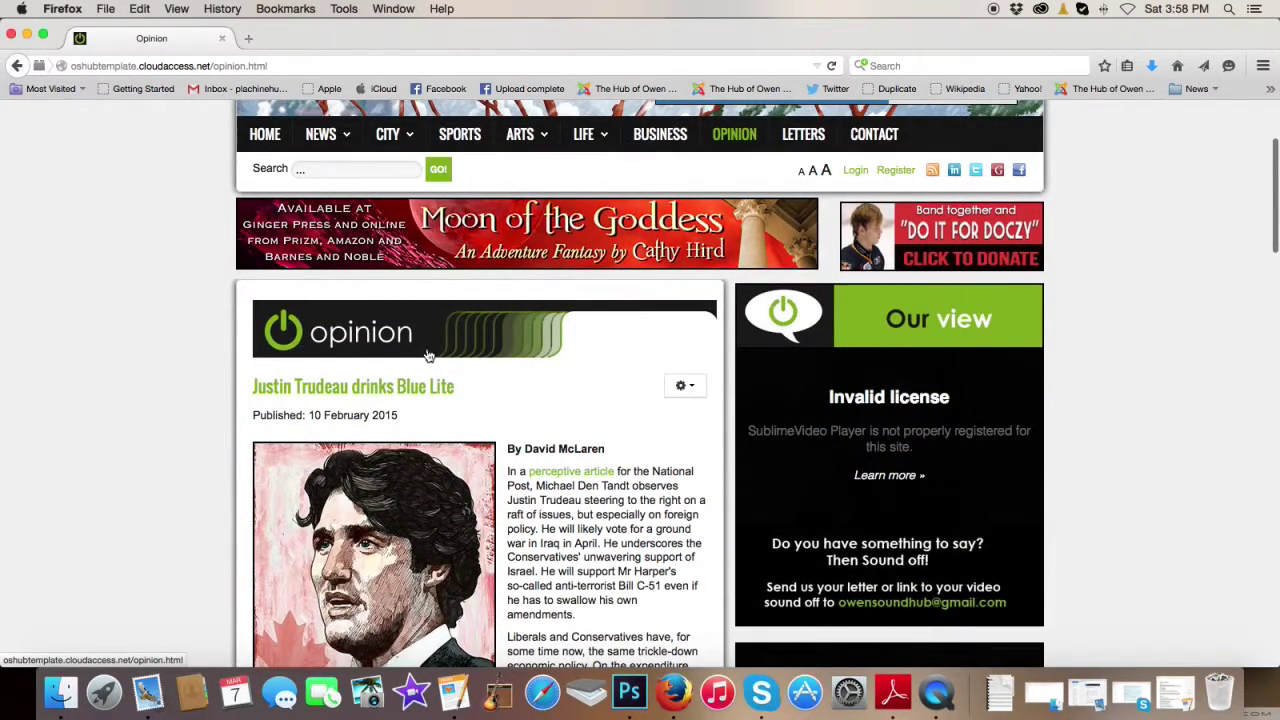
scroll(430, 356, down, 8)
scroll(430, 356, down, 13)
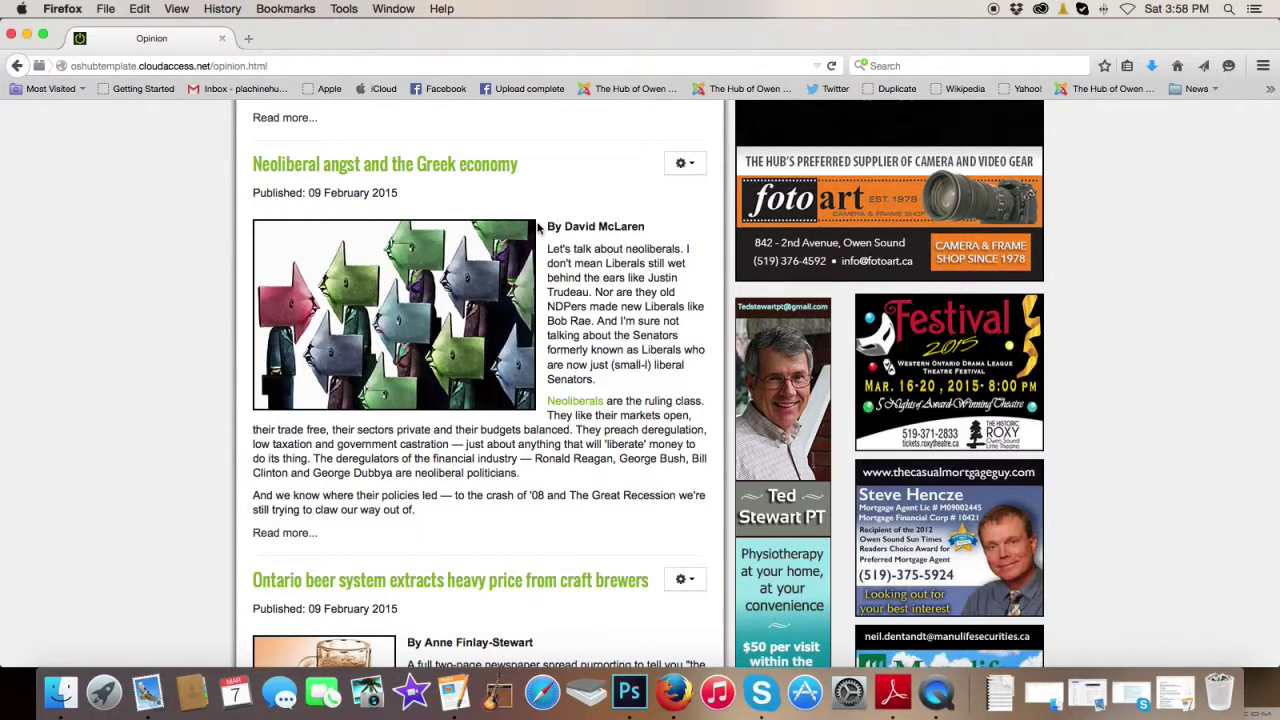
Open the full 'Neoliberal angst and the Greek economy' article and look over its illustration and opening paragraphs
click(282, 534)
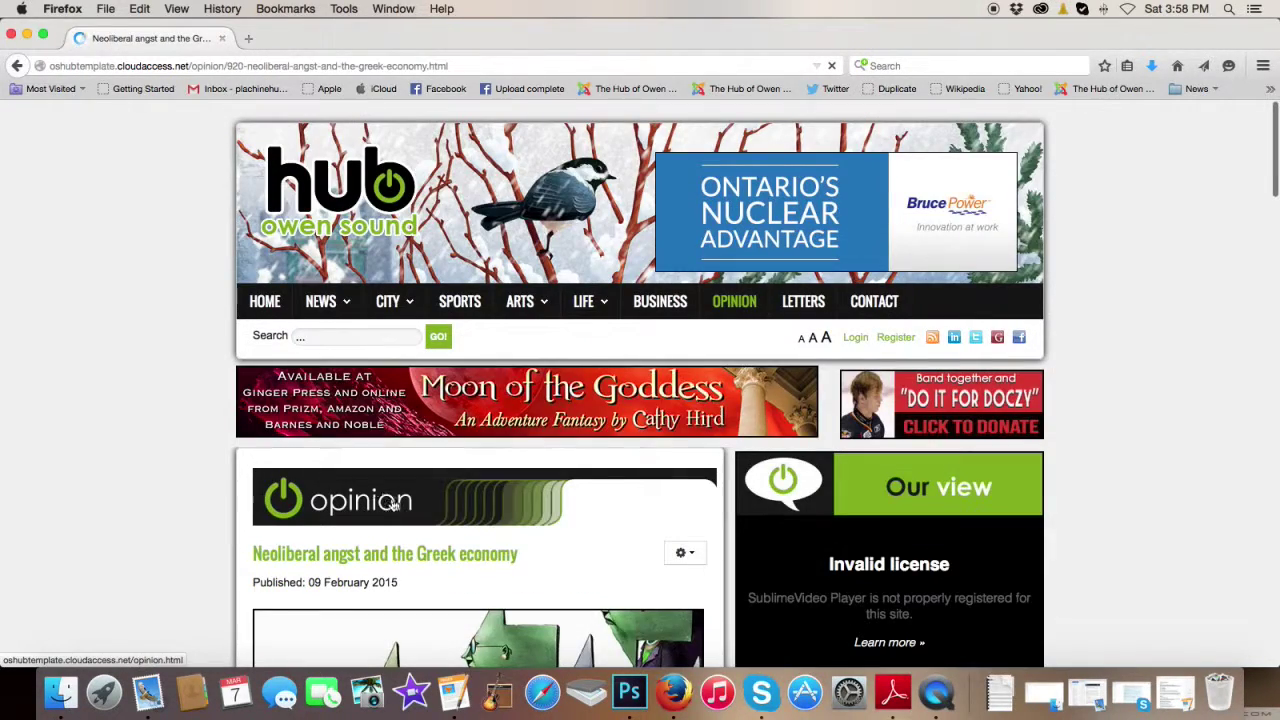
scroll(419, 521, down, 10)
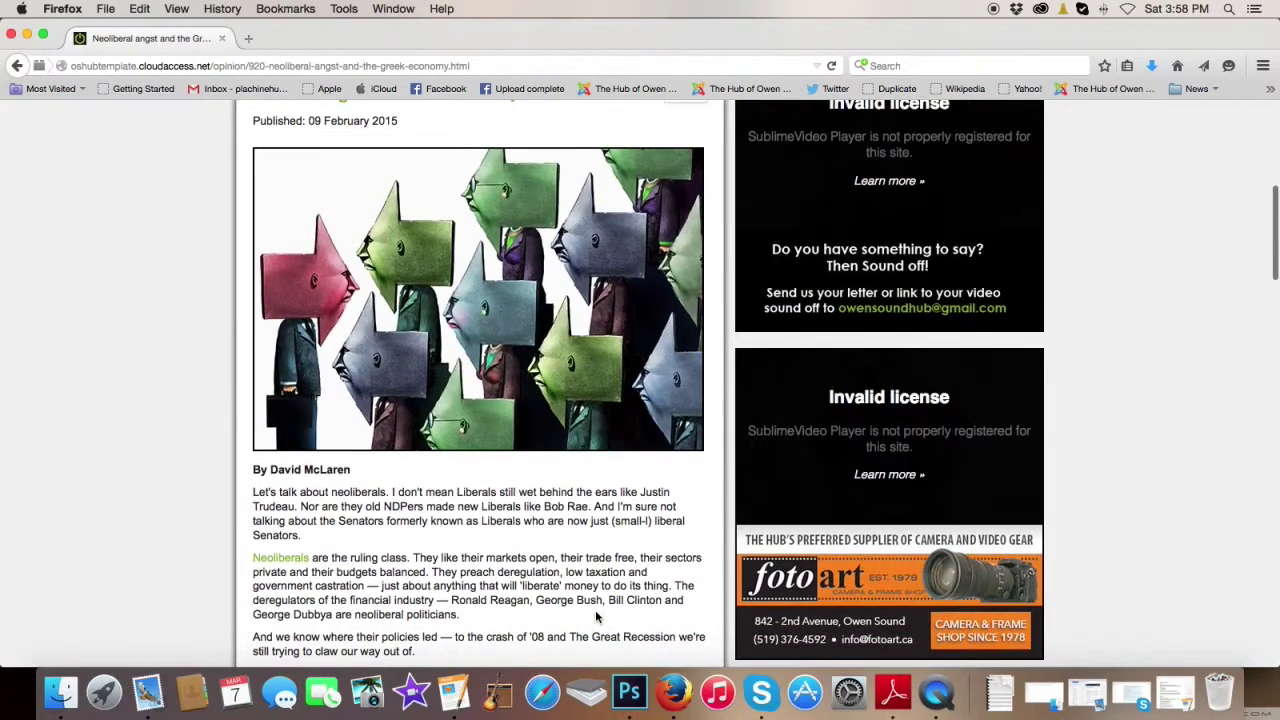
scroll(596, 617, down, 3)
scroll(596, 617, up, 2)
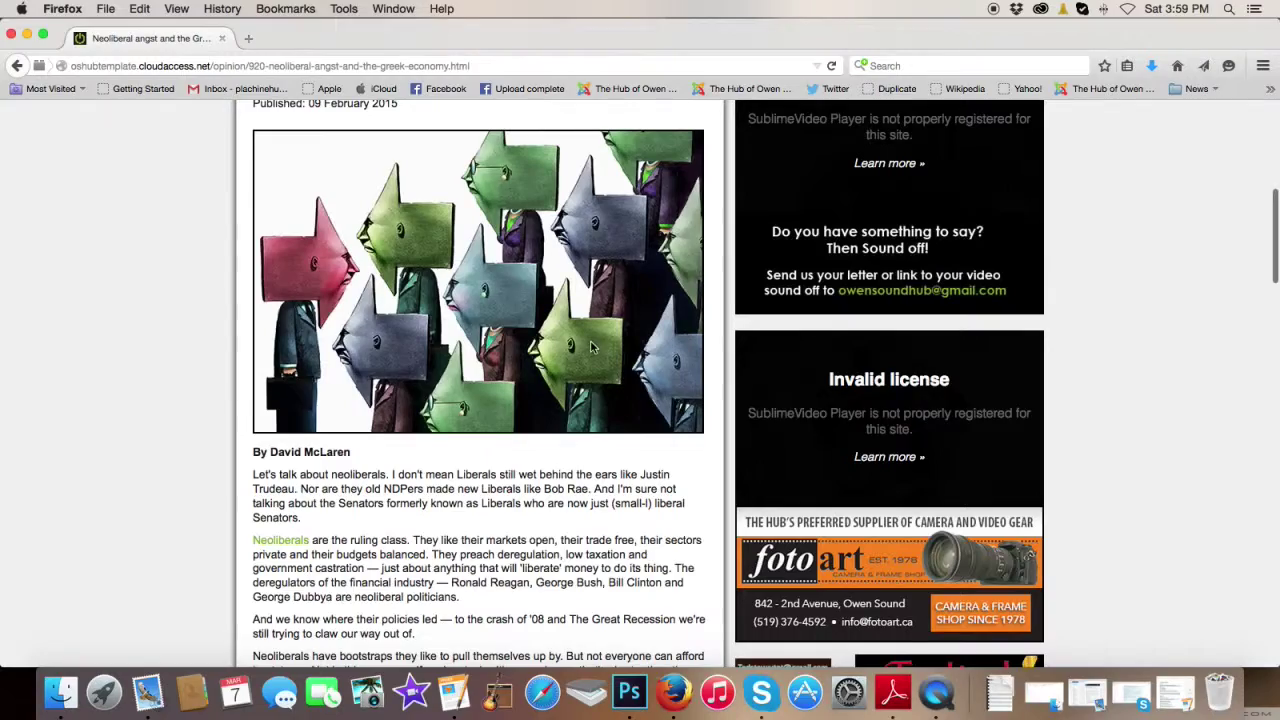
scroll(592, 342, down, 5)
scroll(592, 342, up, 7)
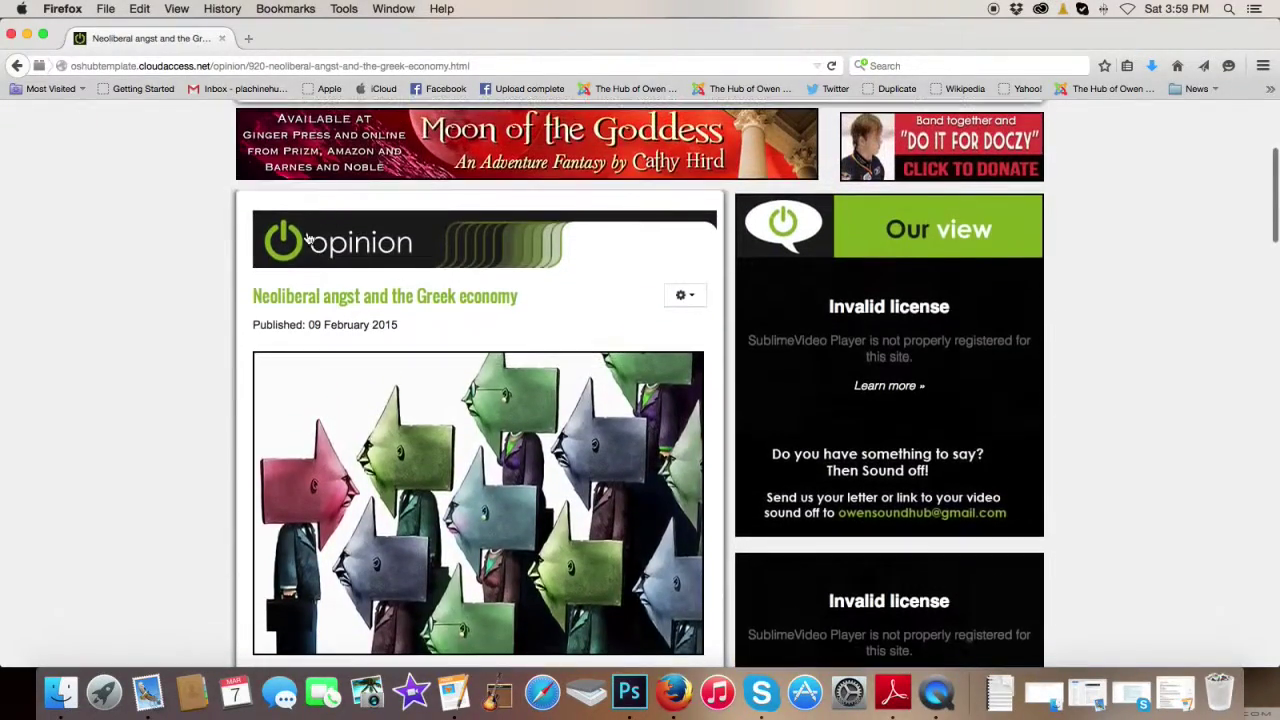
Go back to the Opinion listing and find the 'Justin Trudeau drinks Blue Lite' article with its portrait
click(318, 260)
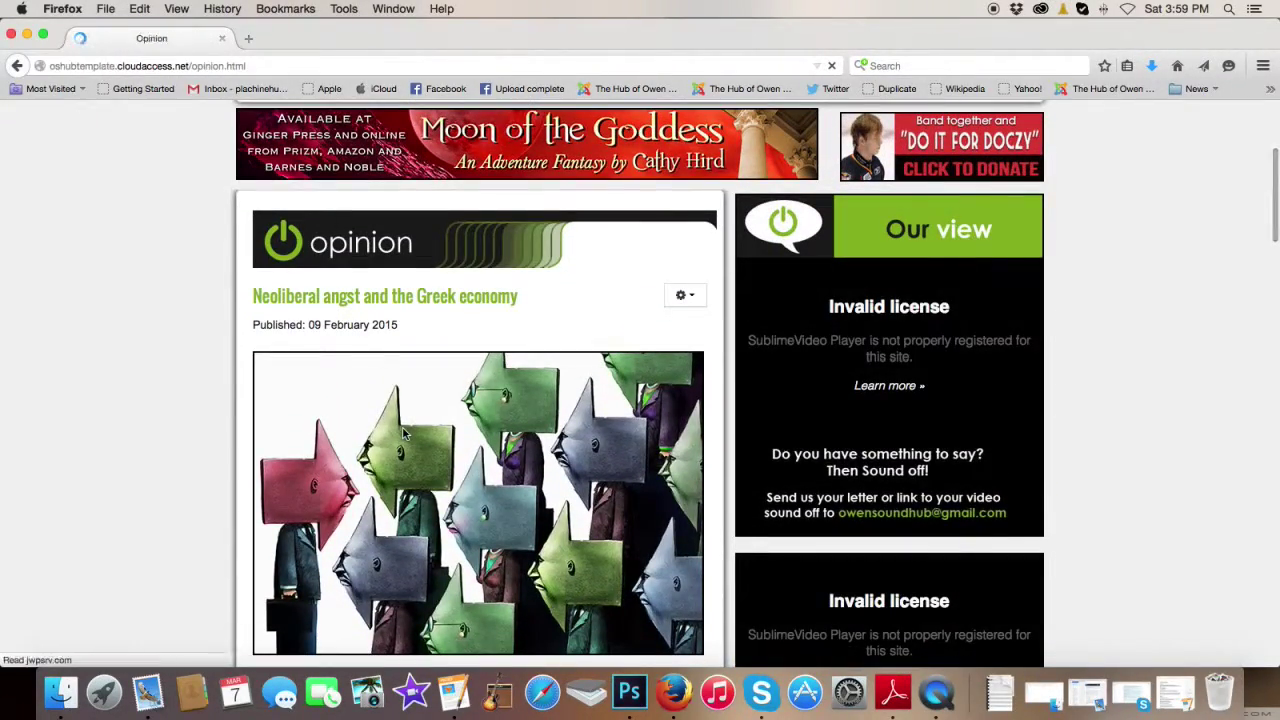
scroll(406, 432, down, 10)
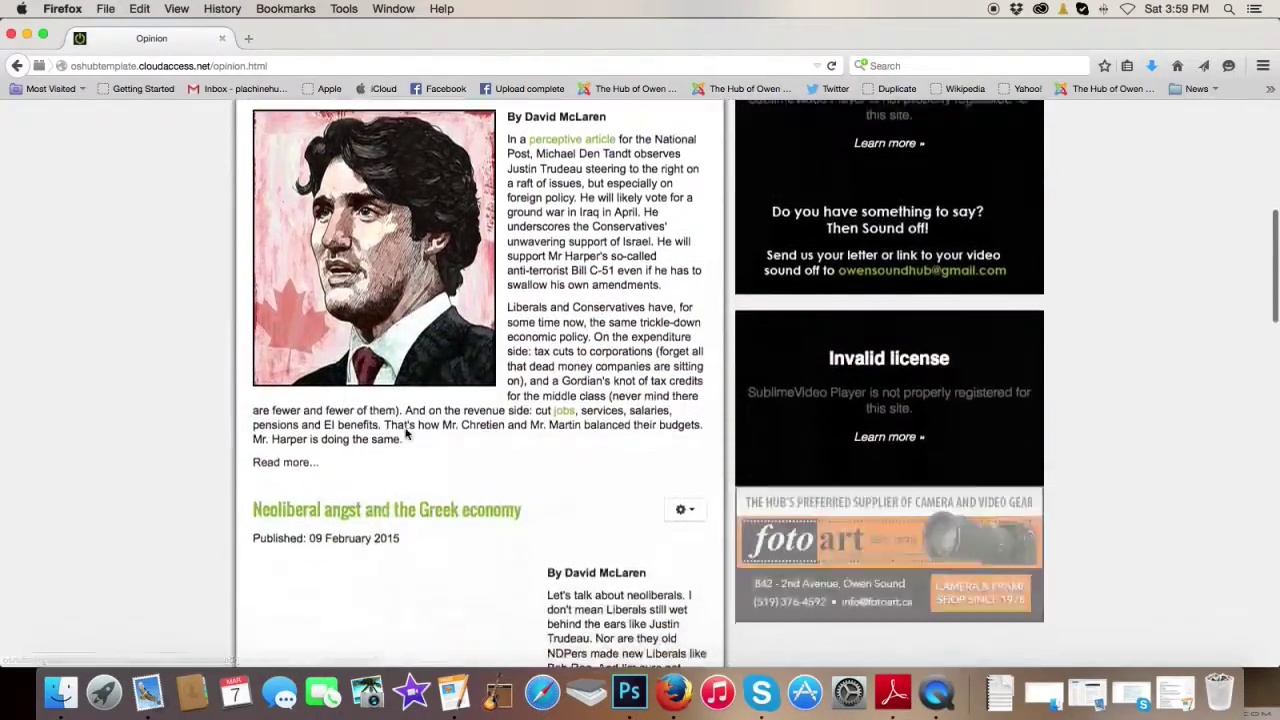
scroll(406, 432, down, 4)
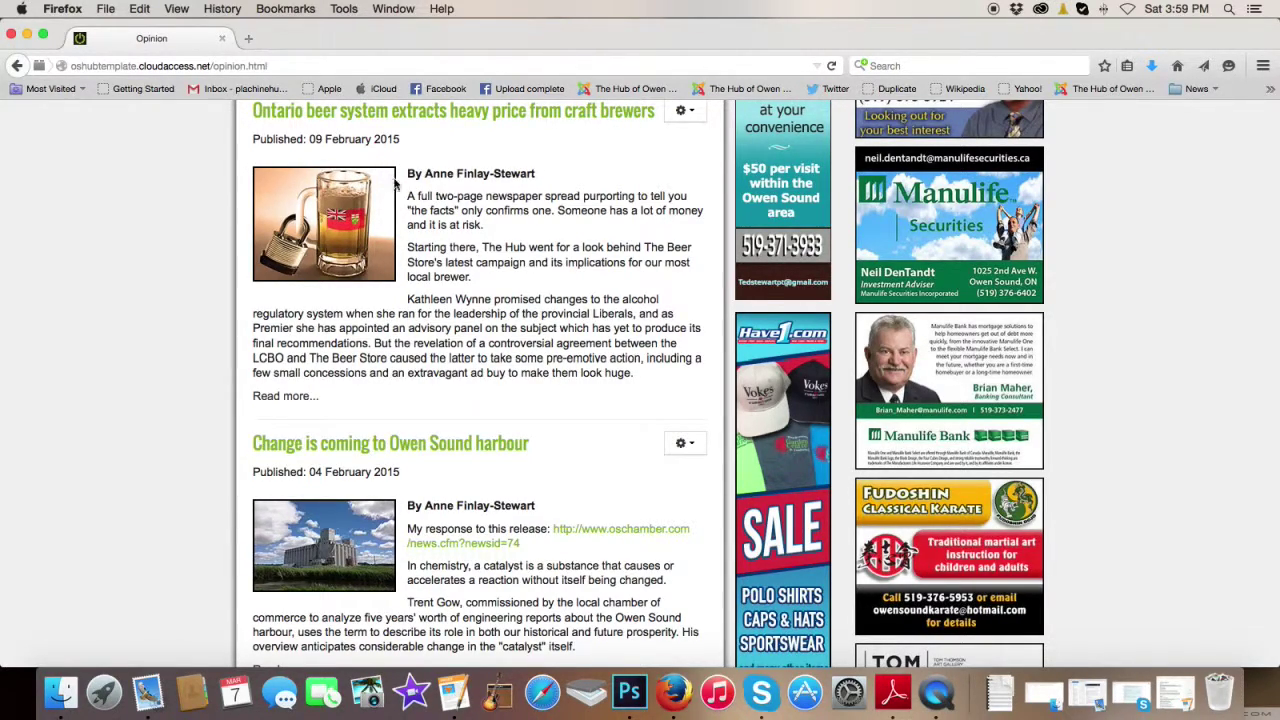
scroll(452, 215, up, 5)
scroll(452, 215, up, 4)
scroll(500, 240, down, 3)
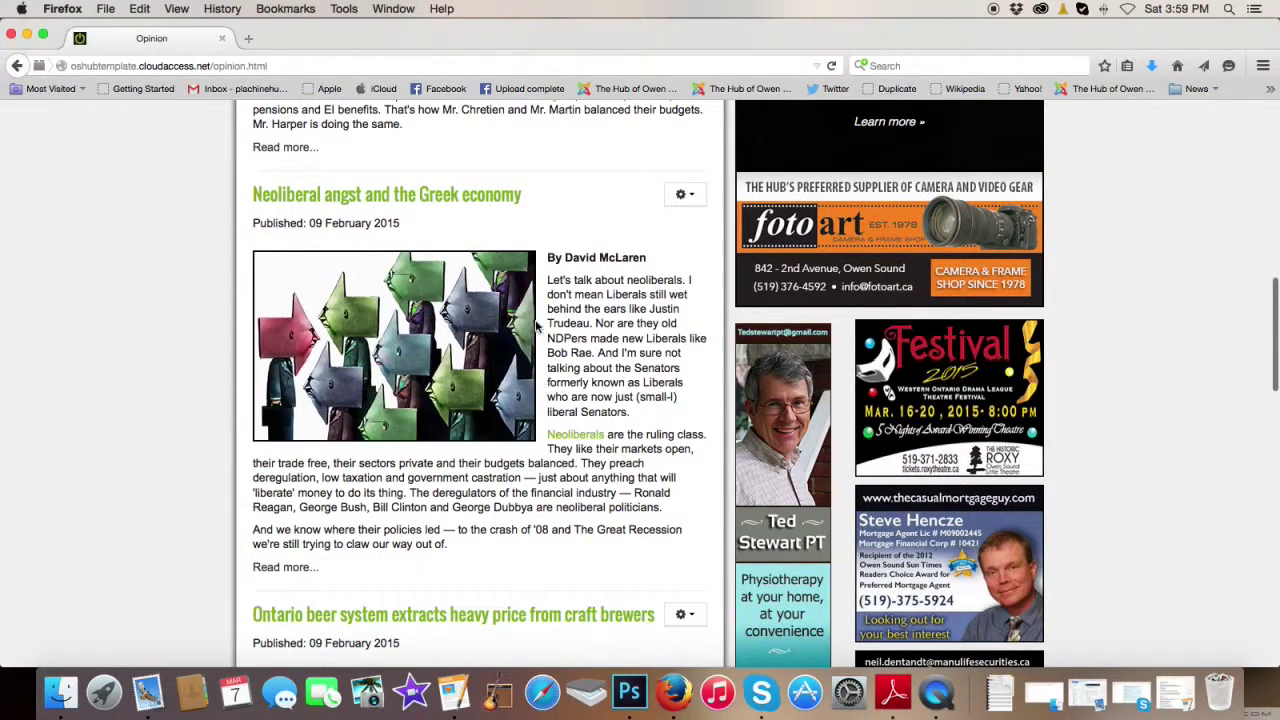
scroll(400, 312, up, 2)
scroll(404, 313, up, 3)
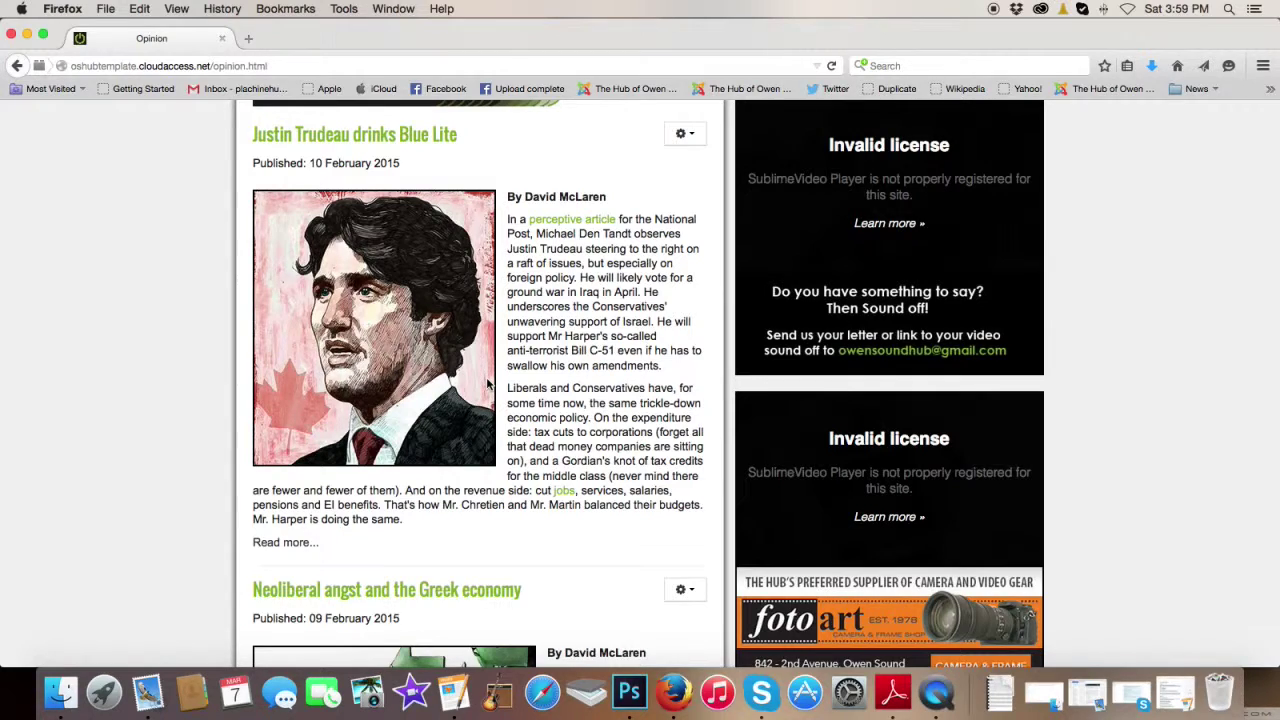
scroll(489, 384, down, 2)
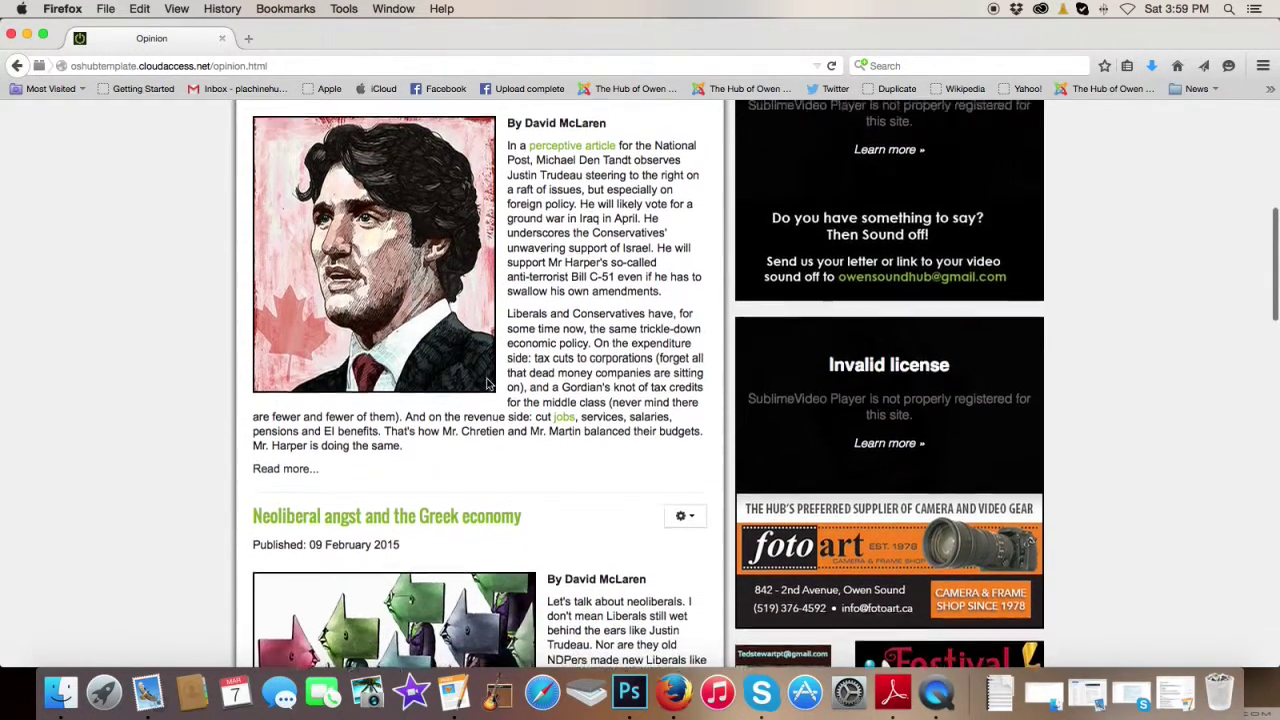
scroll(489, 384, down, 1)
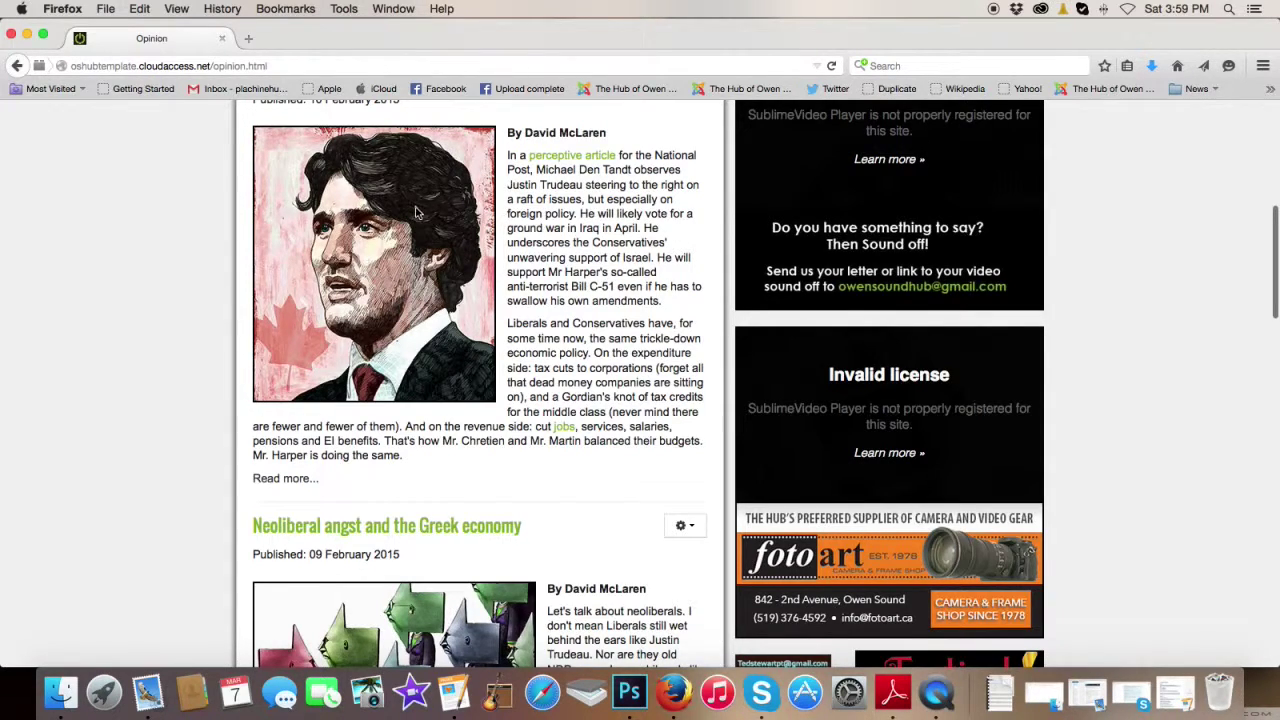
scroll(436, 265, up, 3)
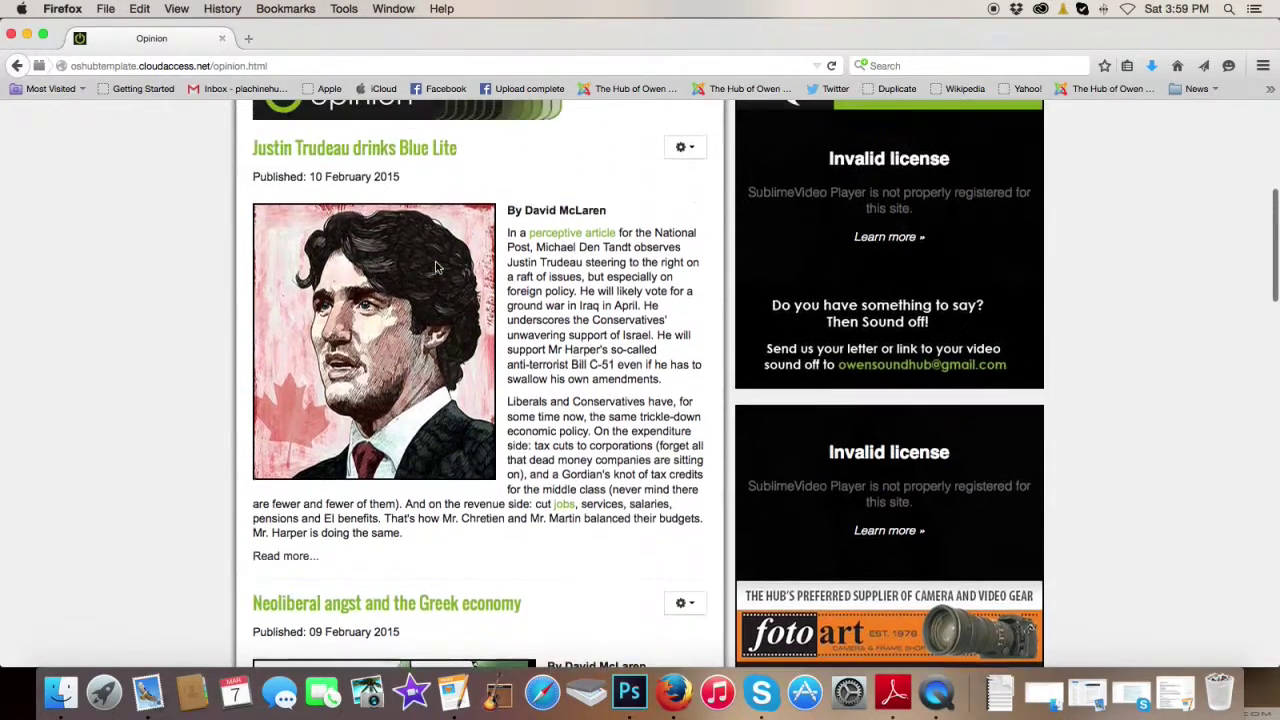
scroll(436, 270, down, 1)
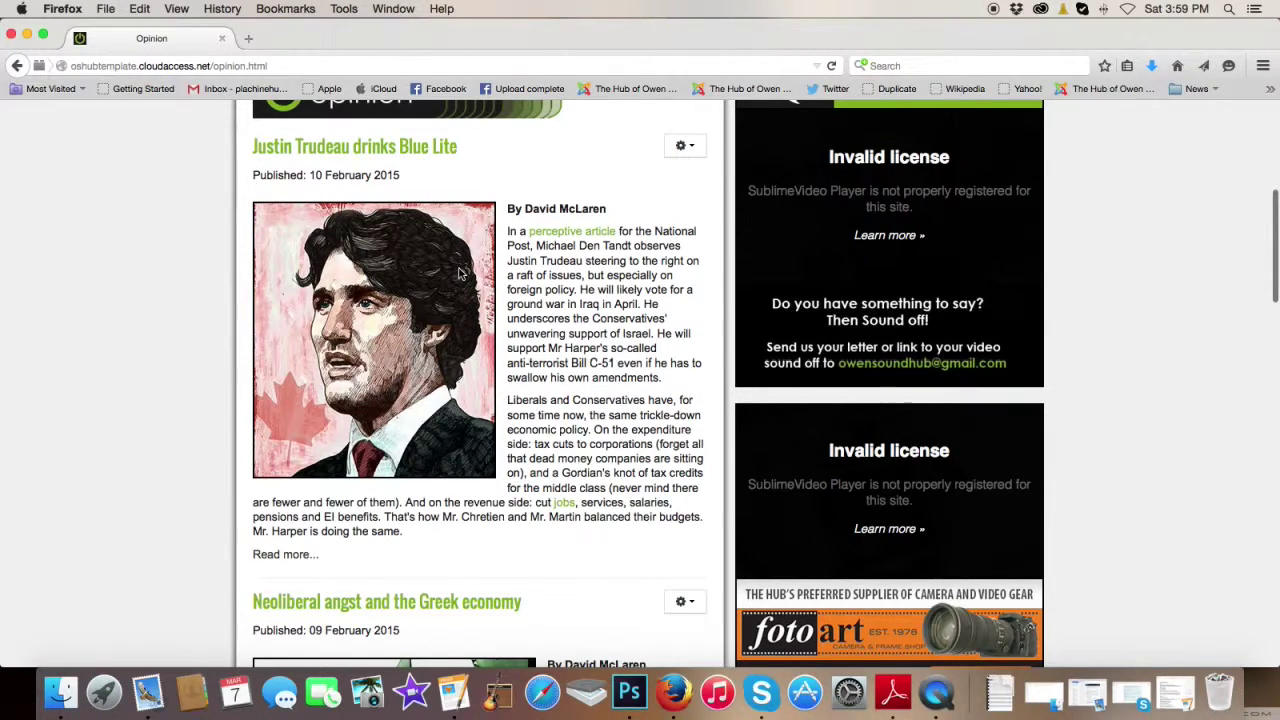
scroll(460, 273, up, 3)
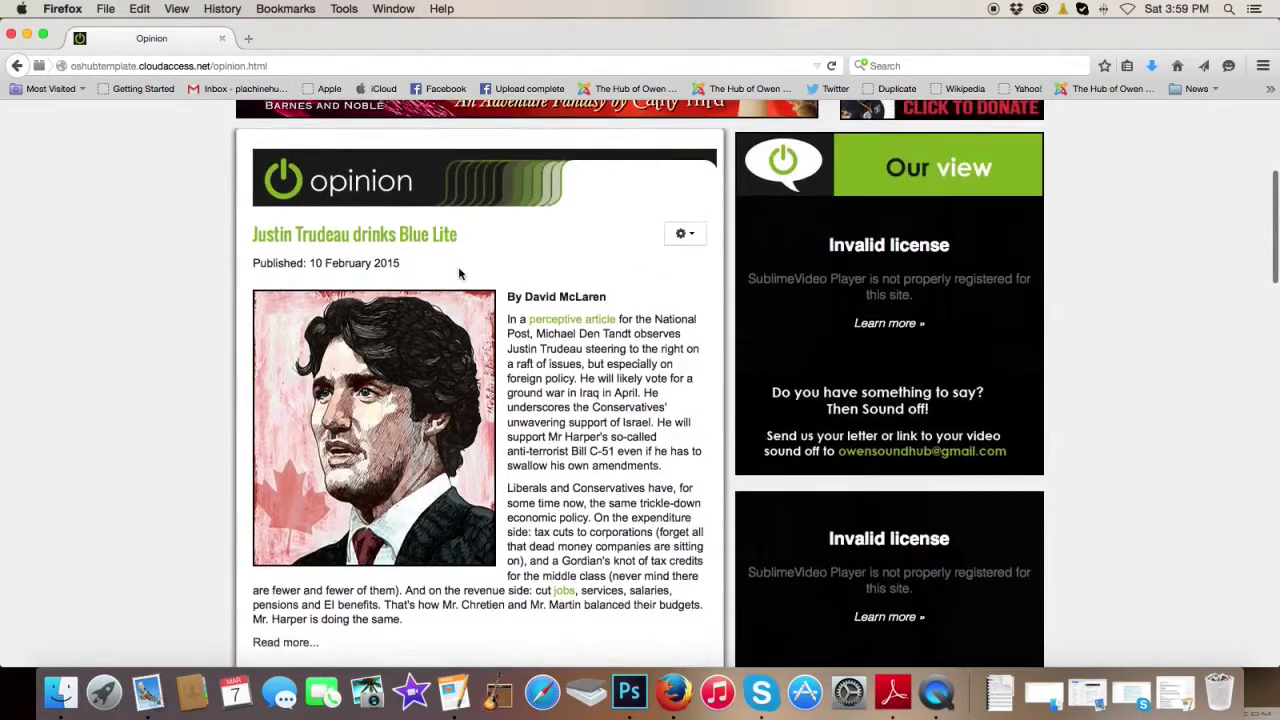
Switch to Photoshop and open HPIM0434.JPG from the Training Materials folder
click(624, 686)
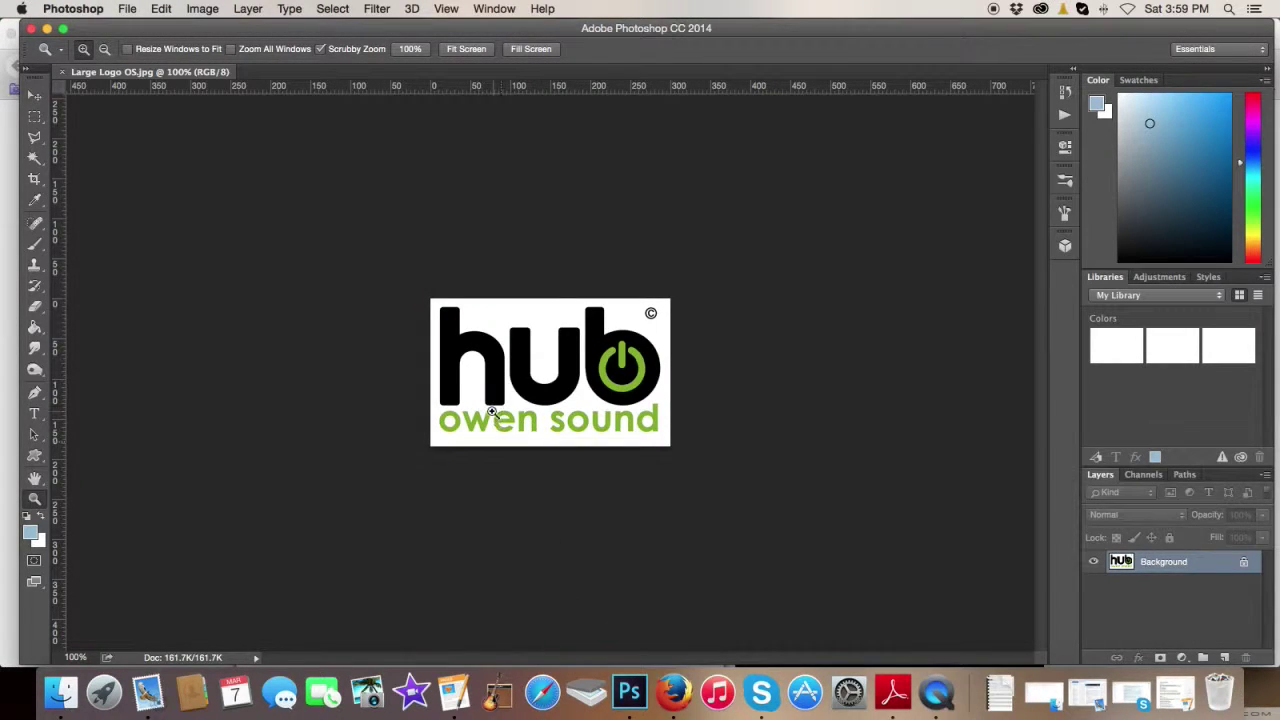
click(133, 12)
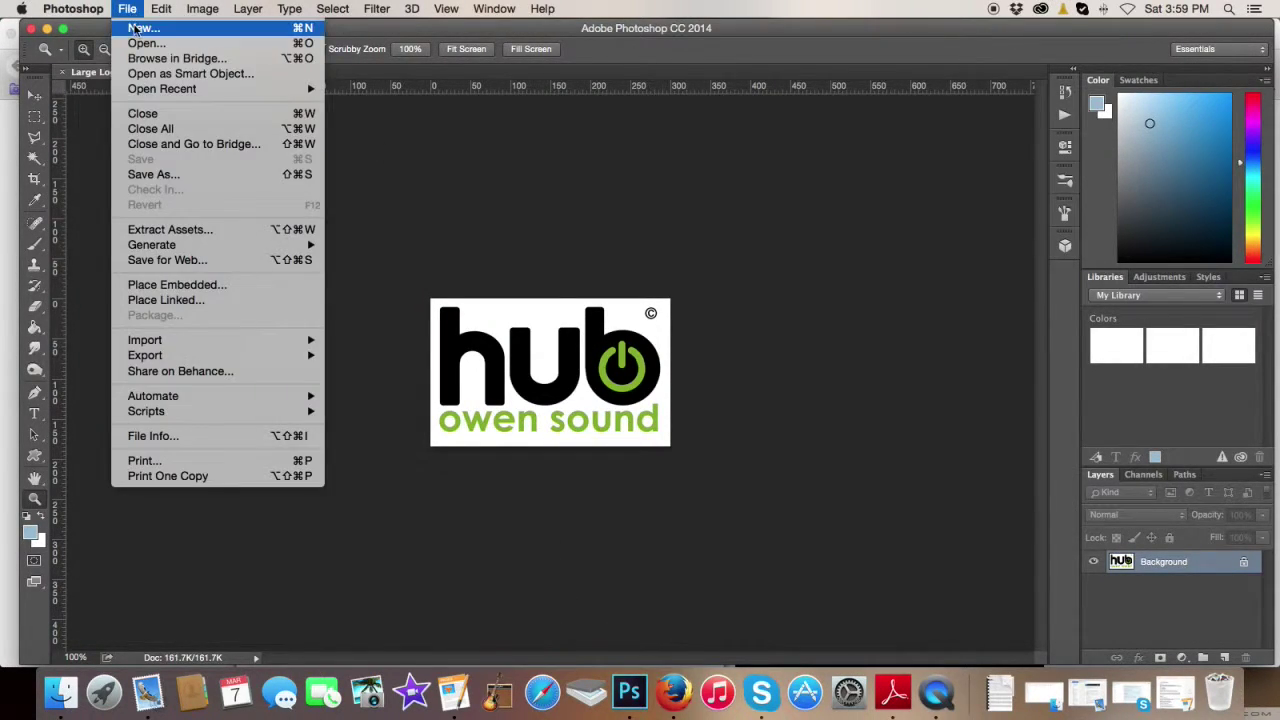
click(145, 44)
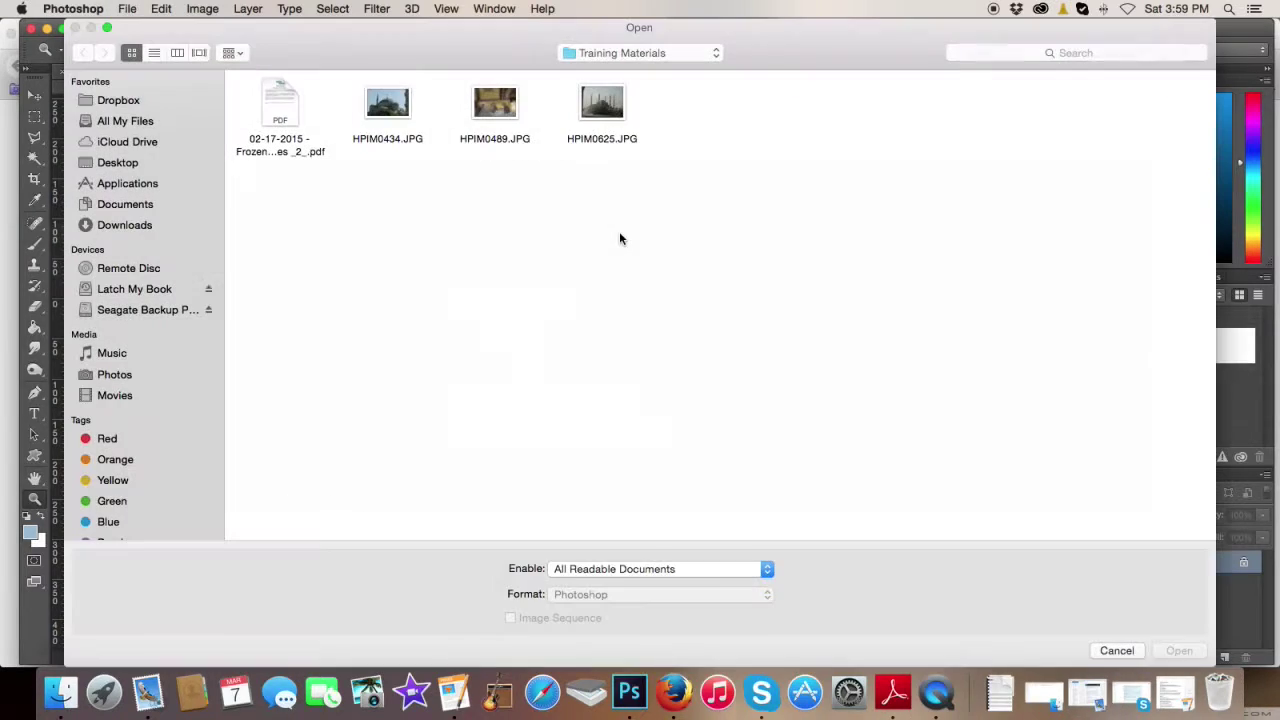
click(393, 106)
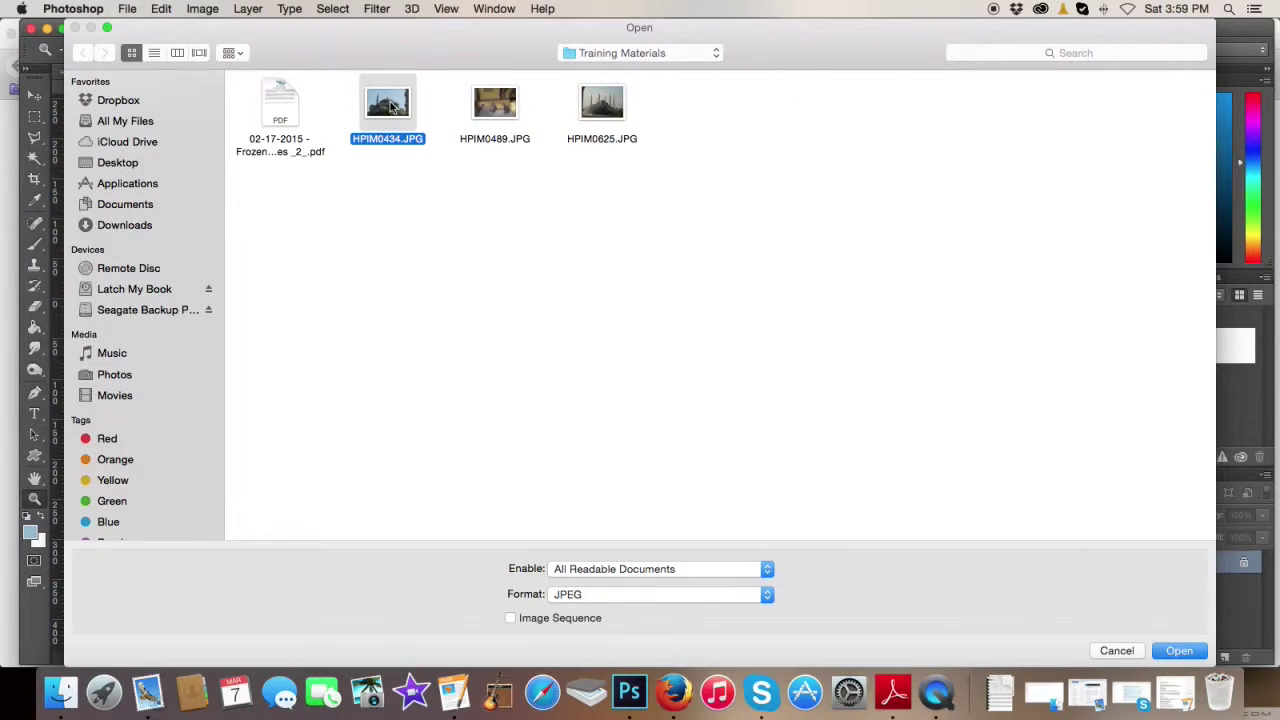
click(1177, 651)
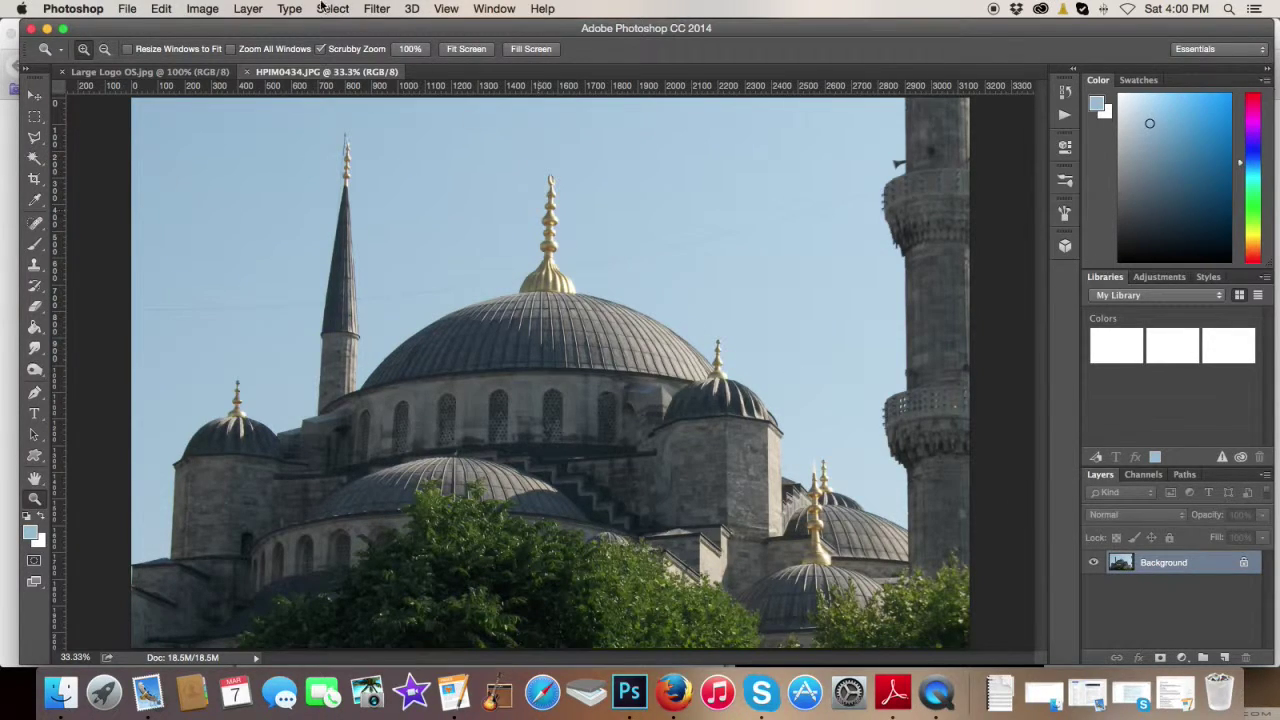
In Image Size, change the resolution from 300 to 72 without resampling
click(201, 9)
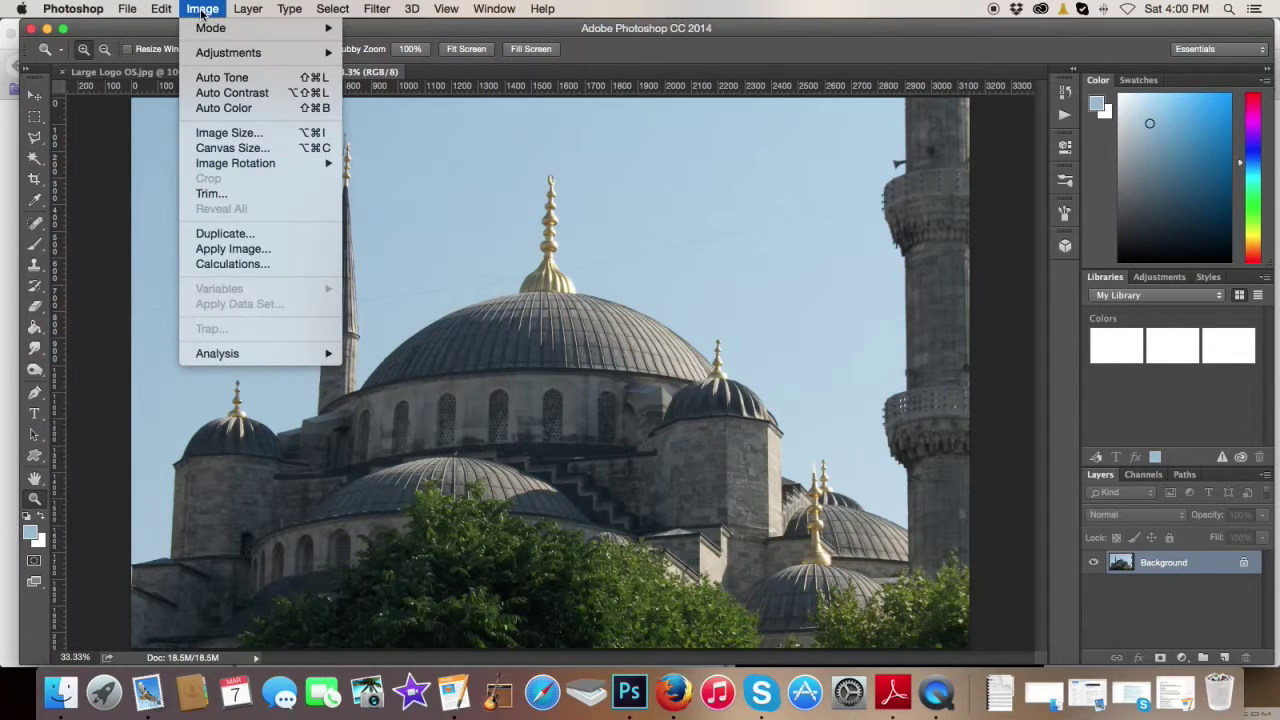
click(210, 135)
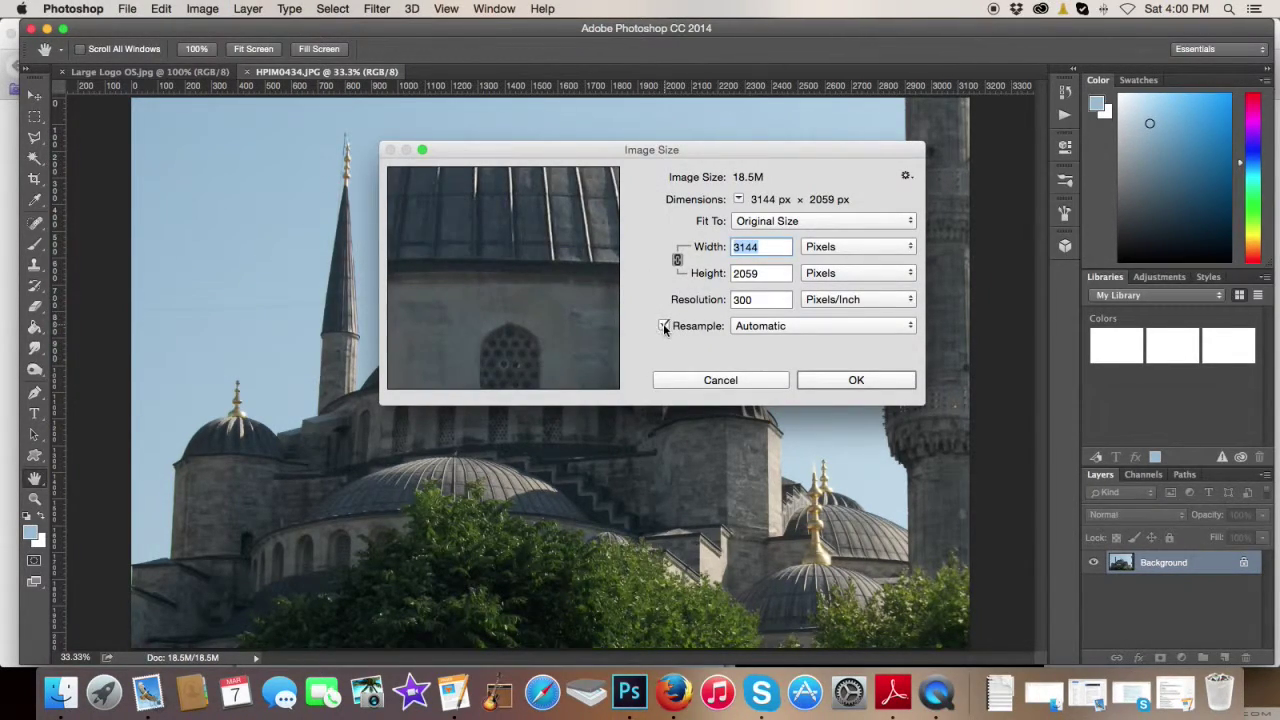
click(752, 299)
drag(752, 299, 728, 300)
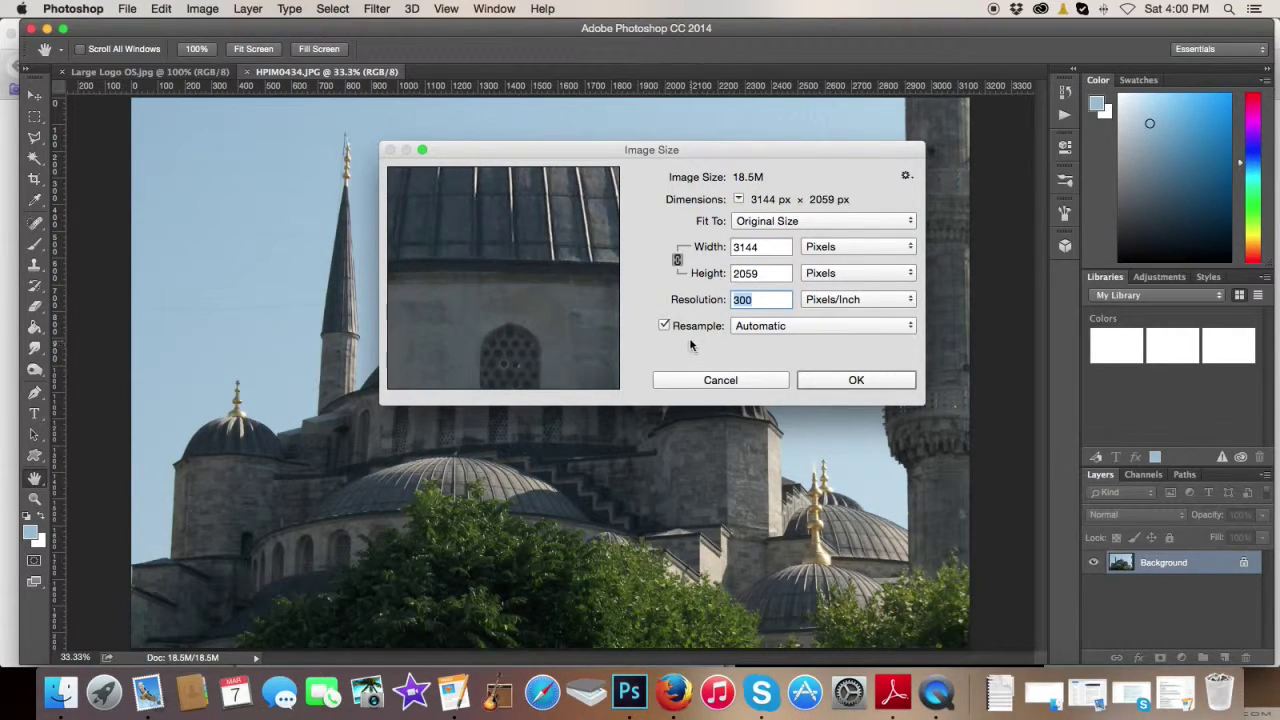
click(664, 327)
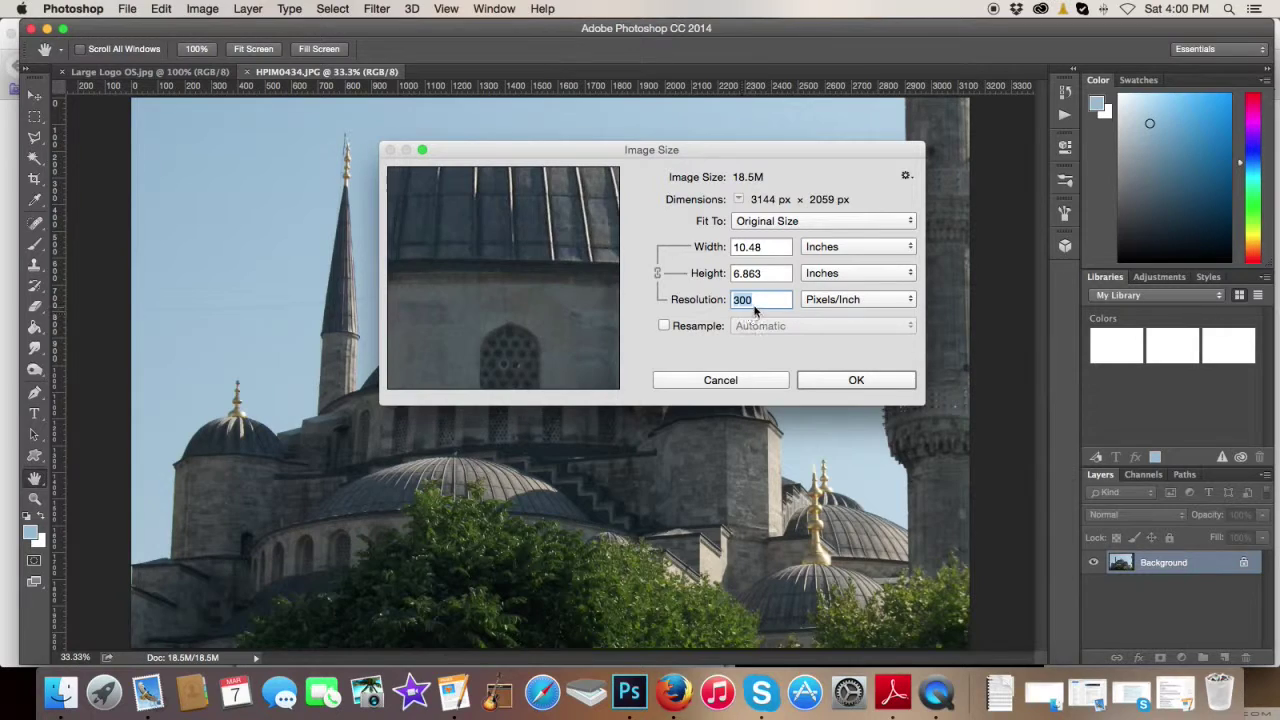
text(72)
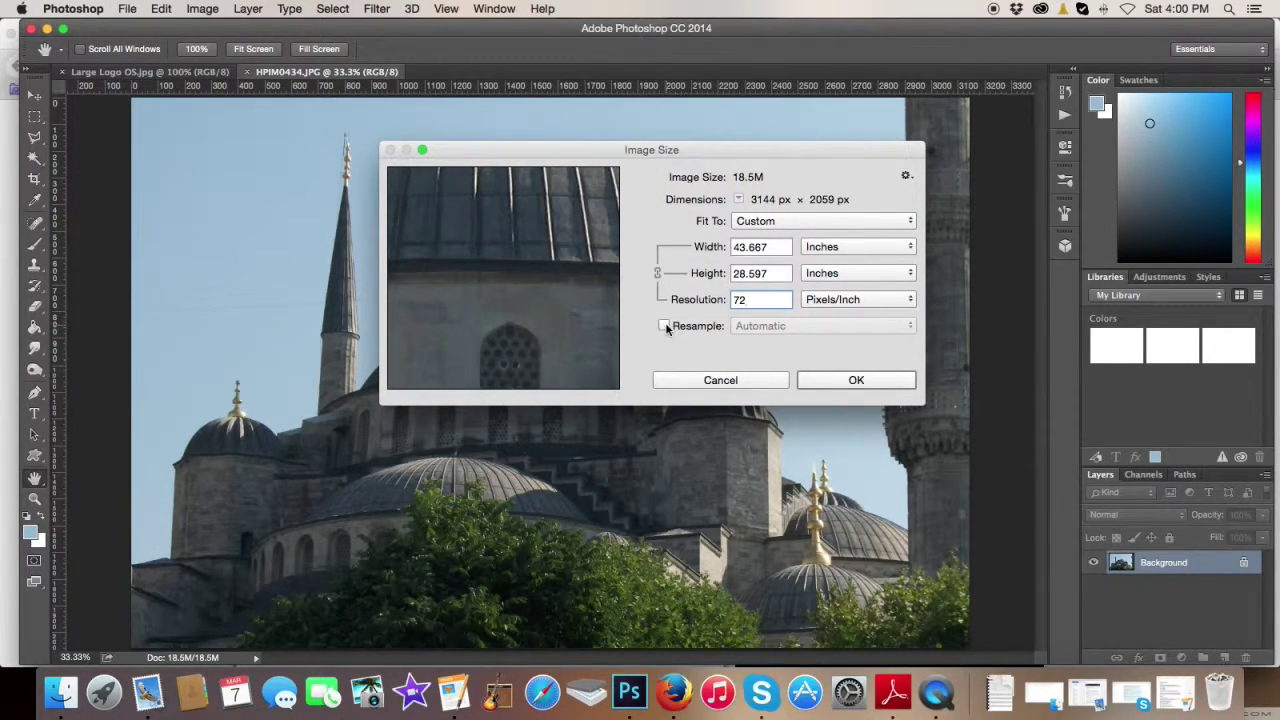
Resample the photo to a width of 560 pixels (560 × 367) and view it at 100%
click(664, 326)
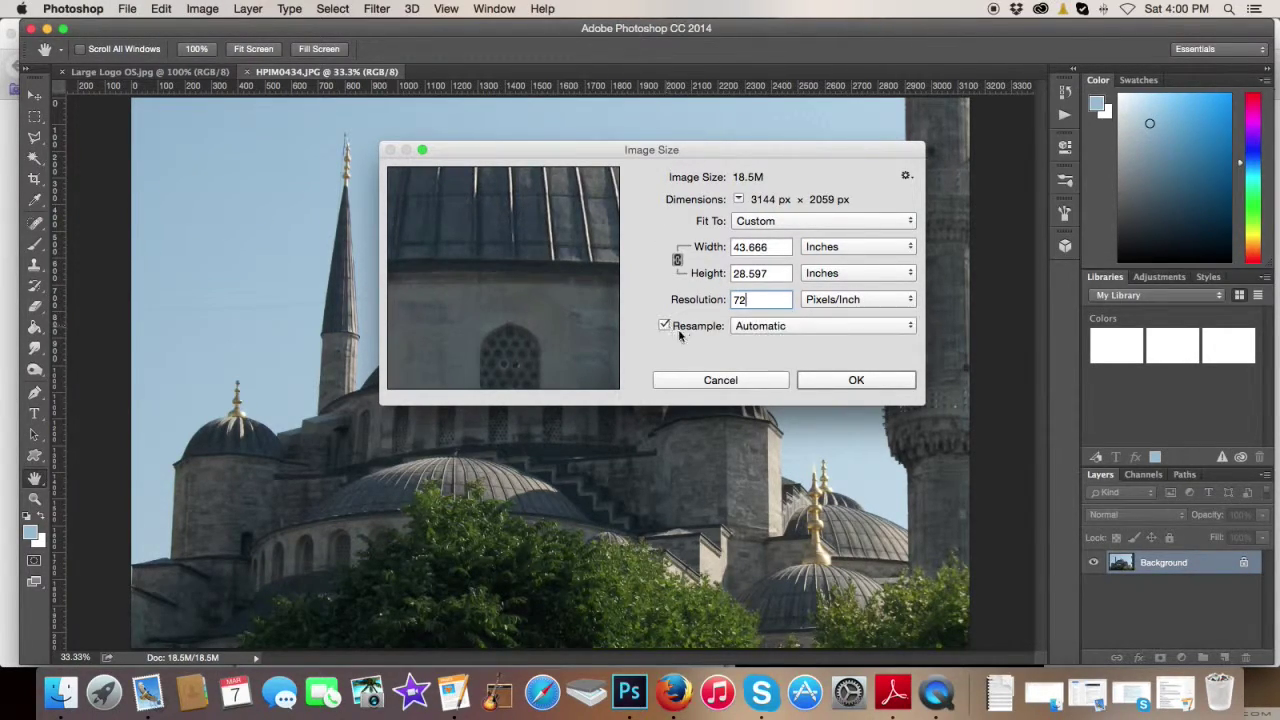
click(823, 247)
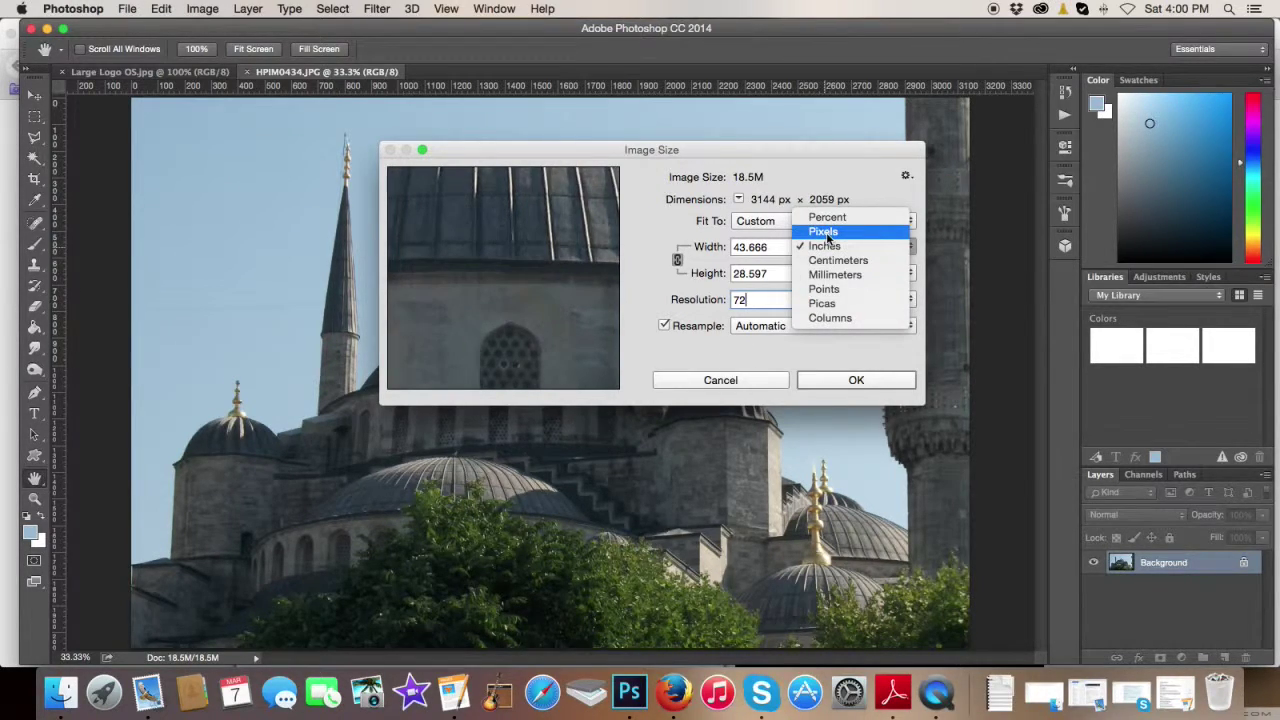
click(824, 232)
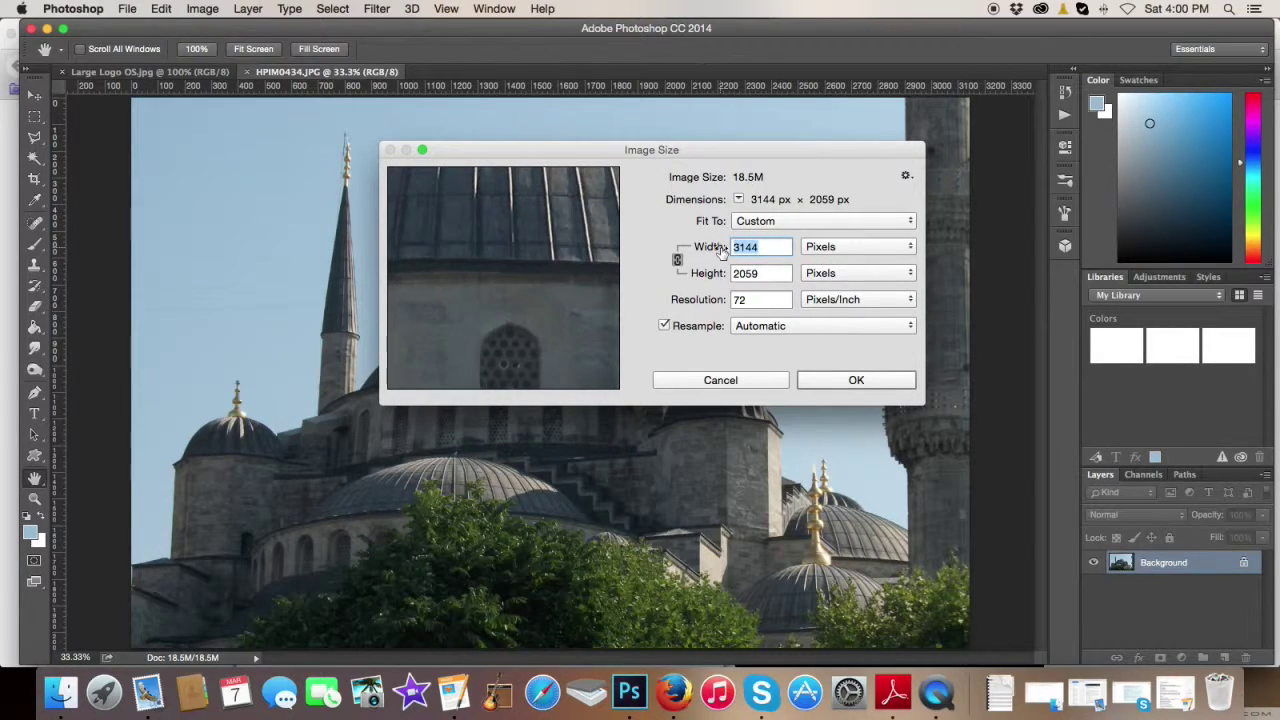
text(560)
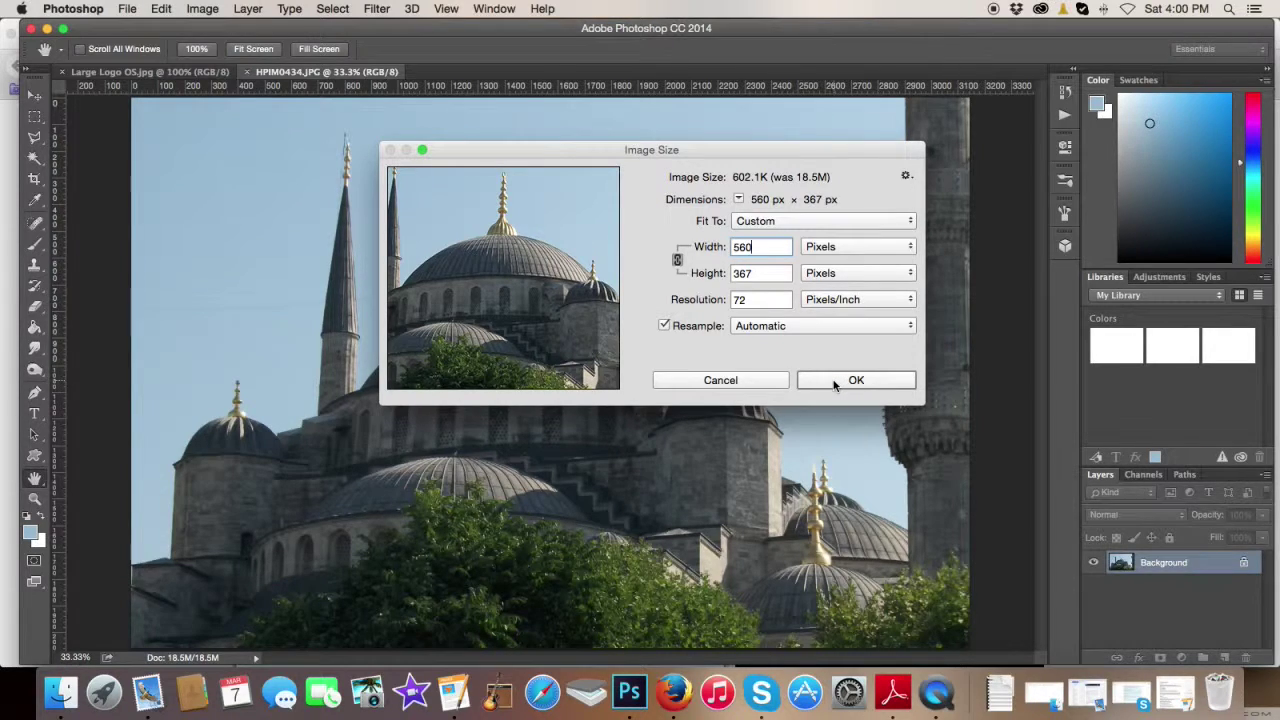
click(840, 381)
key(z)
click(410, 48)
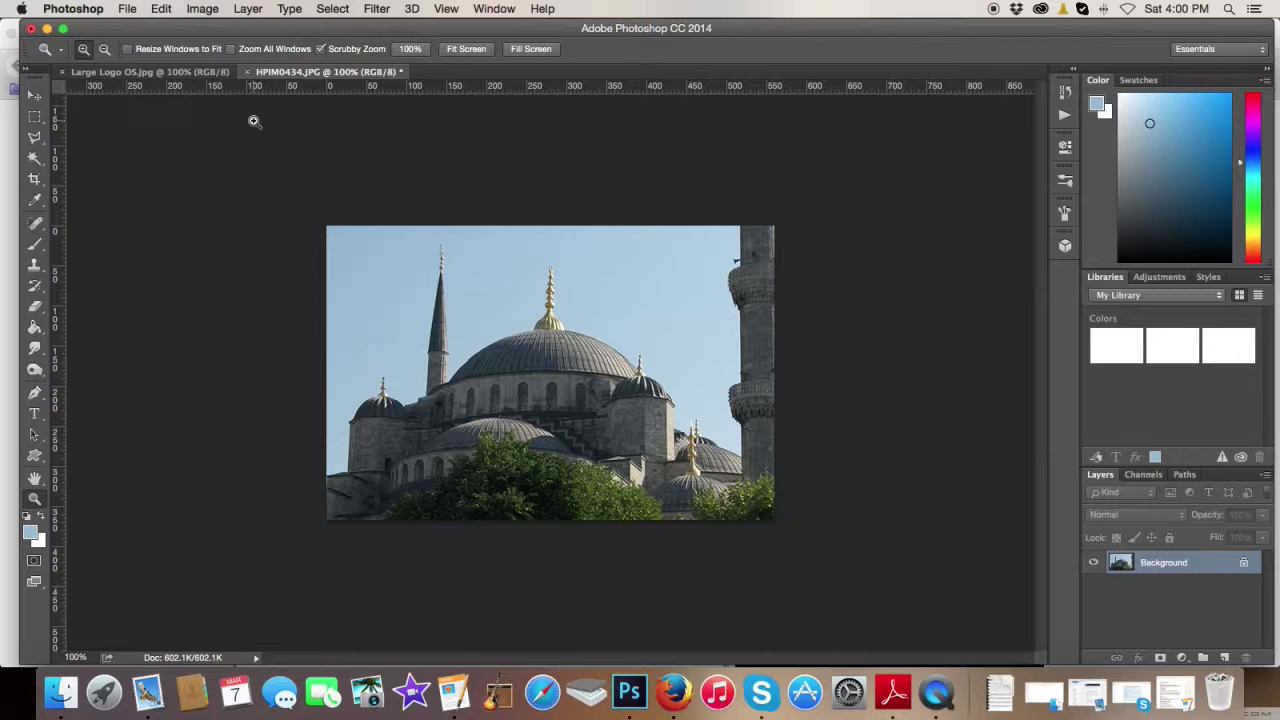
Open Save for Web to preview the 560-pixel photo as a quality-50 JPEG
click(126, 10)
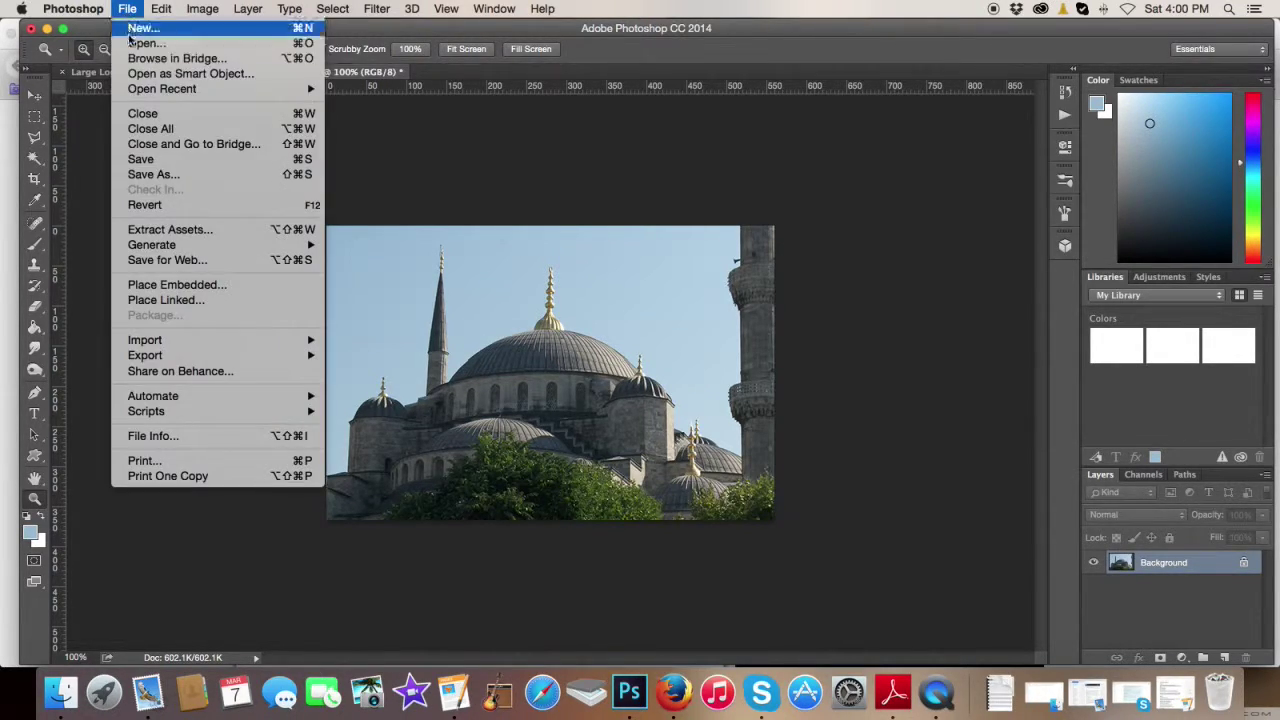
click(163, 262)
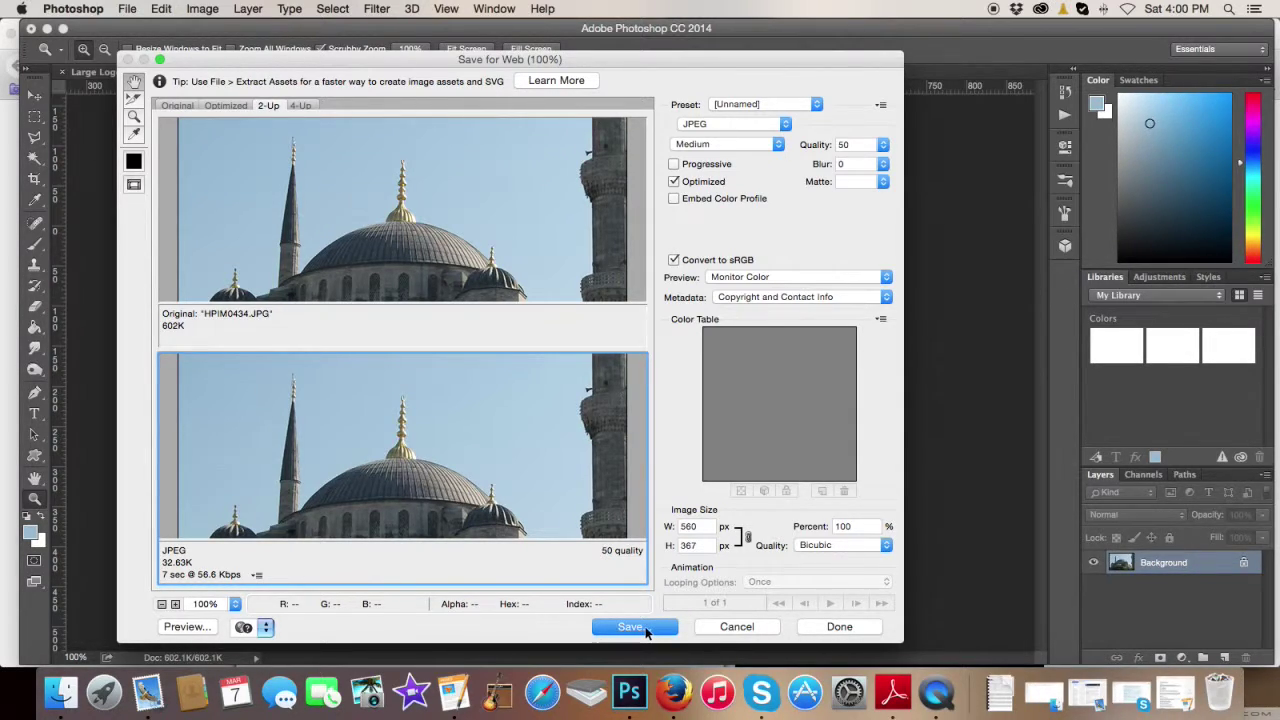
Name the web JPEG Resize-Demo-2-full.jpg in the life-march2015 folder
click(645, 628)
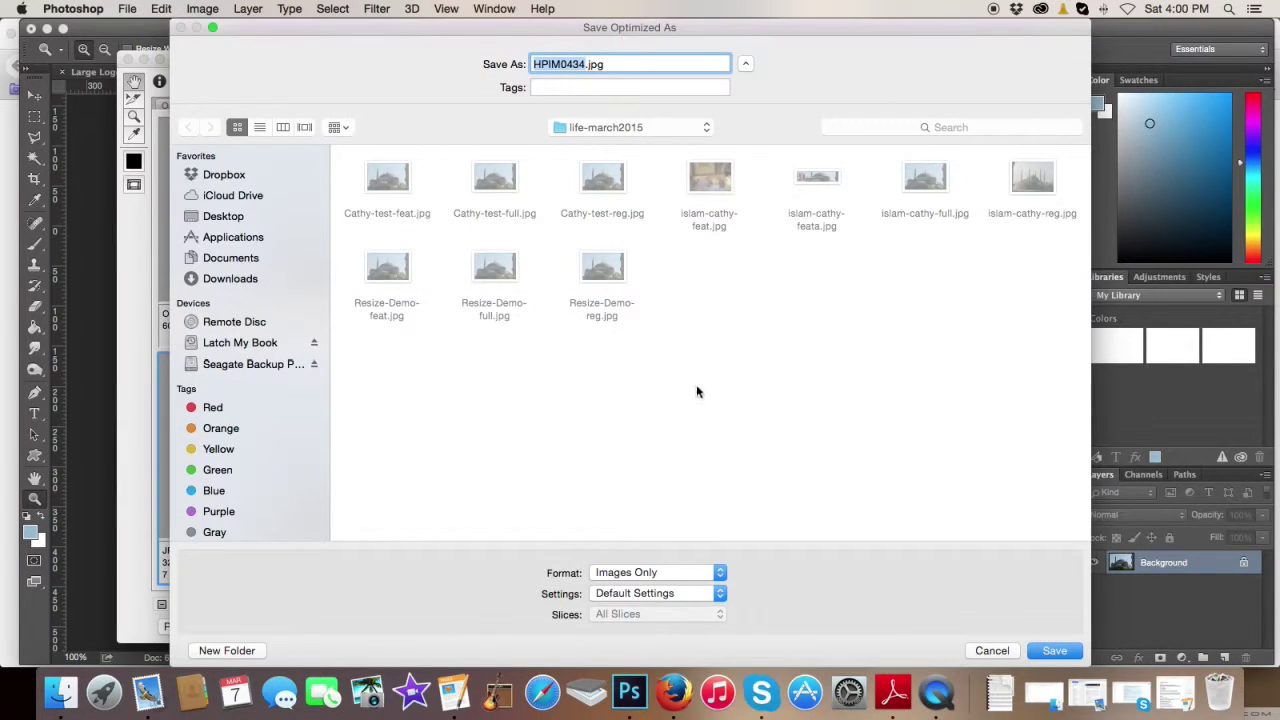
click(590, 68)
drag(585, 65, 526, 65)
text(Res)
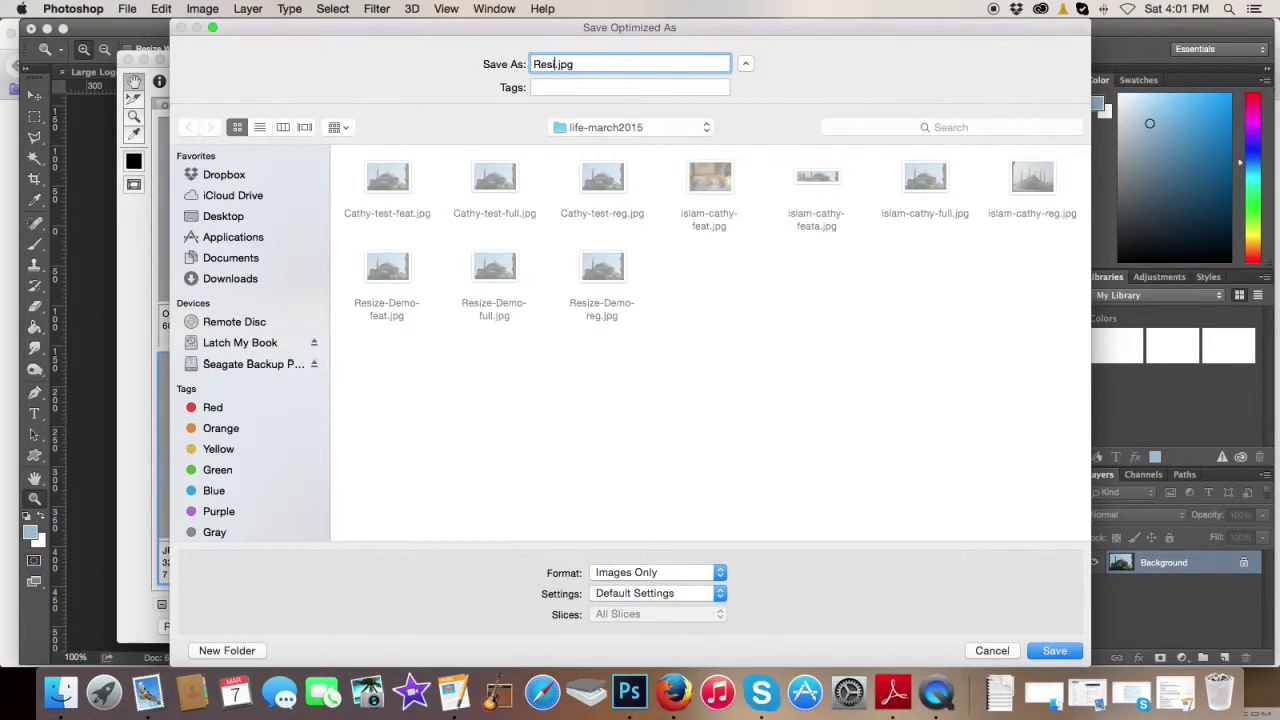
text(ize)
key(BackSpace)
text(-Demo-2-full)
Save Resize-Demo-2-full.jpg, then resize the photo width to 350 pixels (350 × 229)
click(1053, 651)
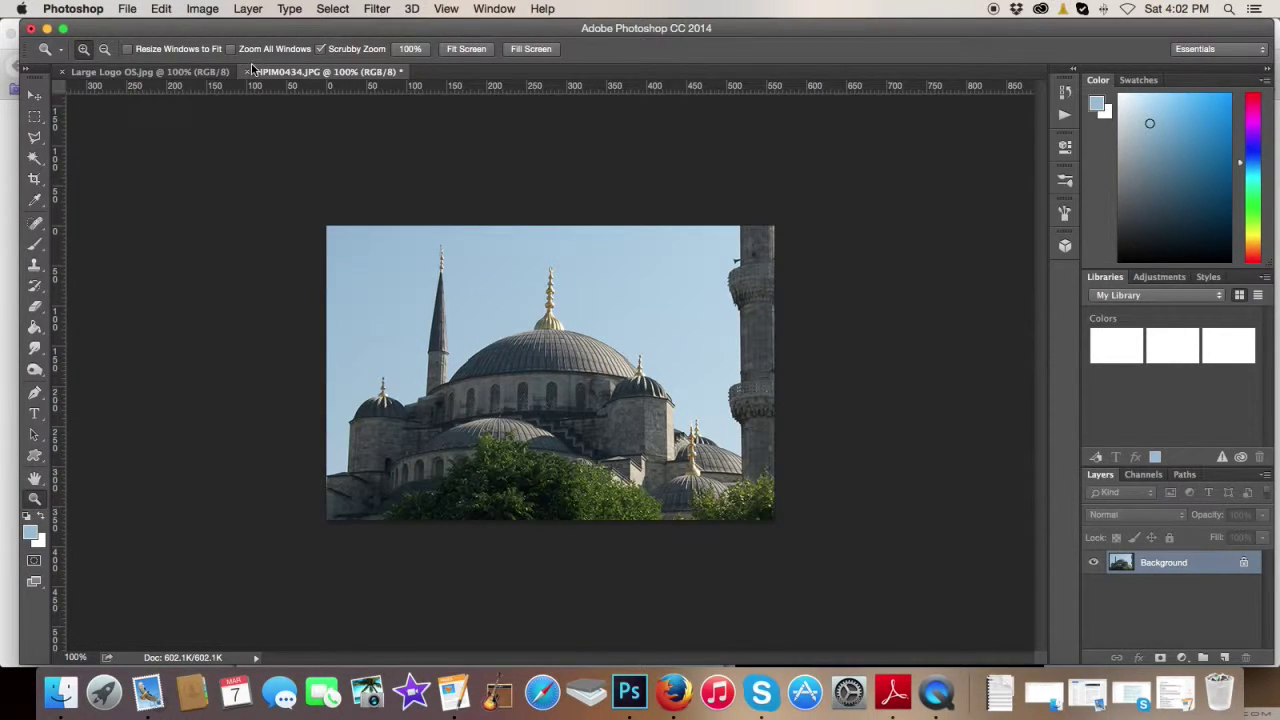
click(200, 12)
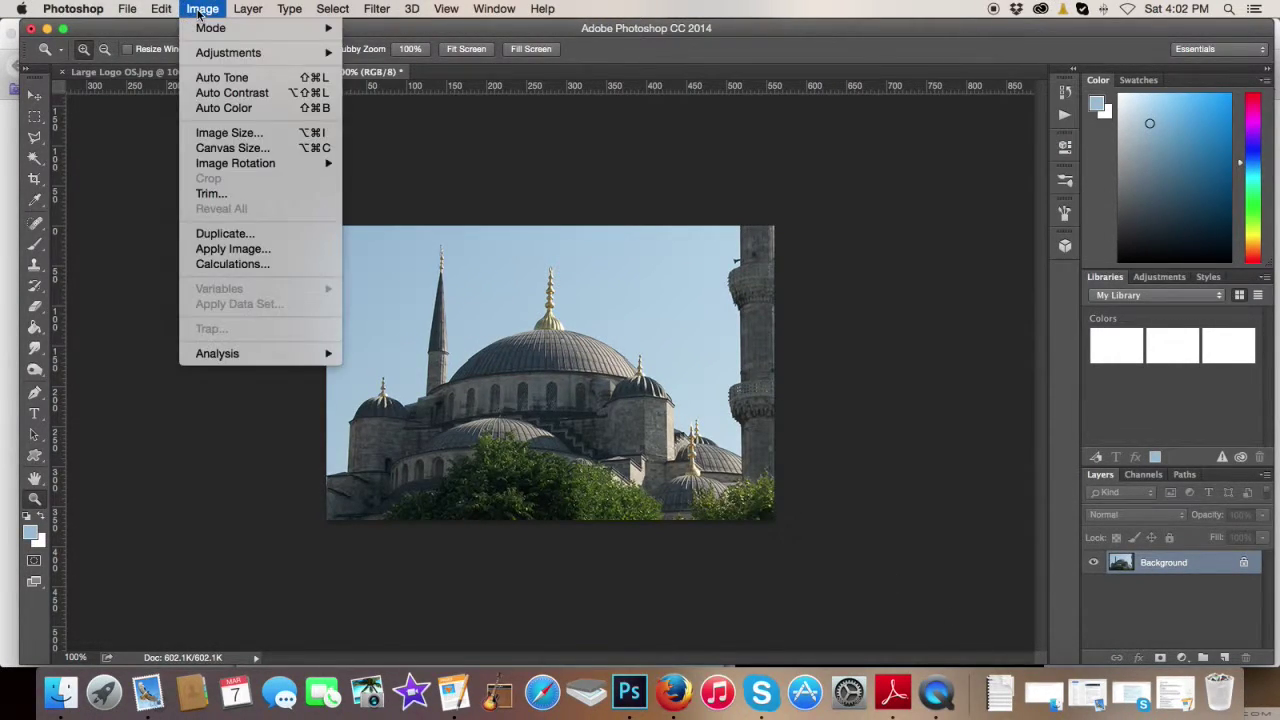
click(225, 132)
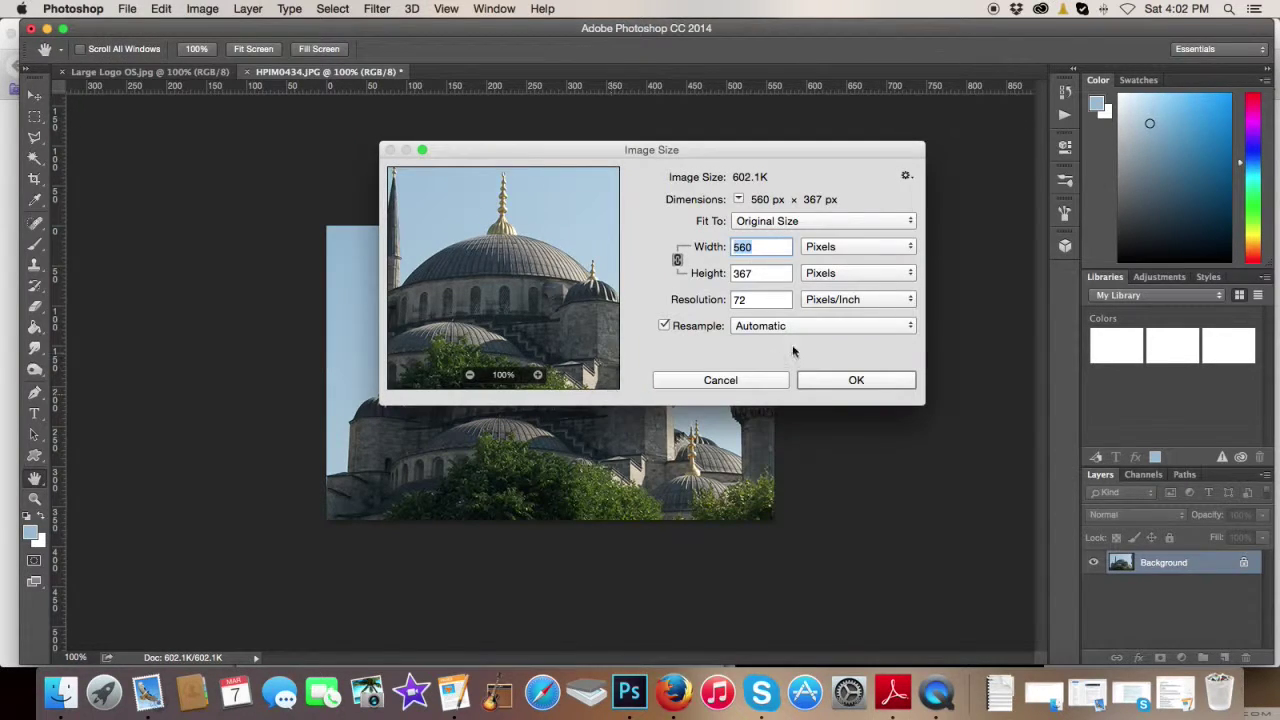
text(360)
click(823, 379)
Confirm the 350-pixel resize and preview it in Save for Web
key(z)
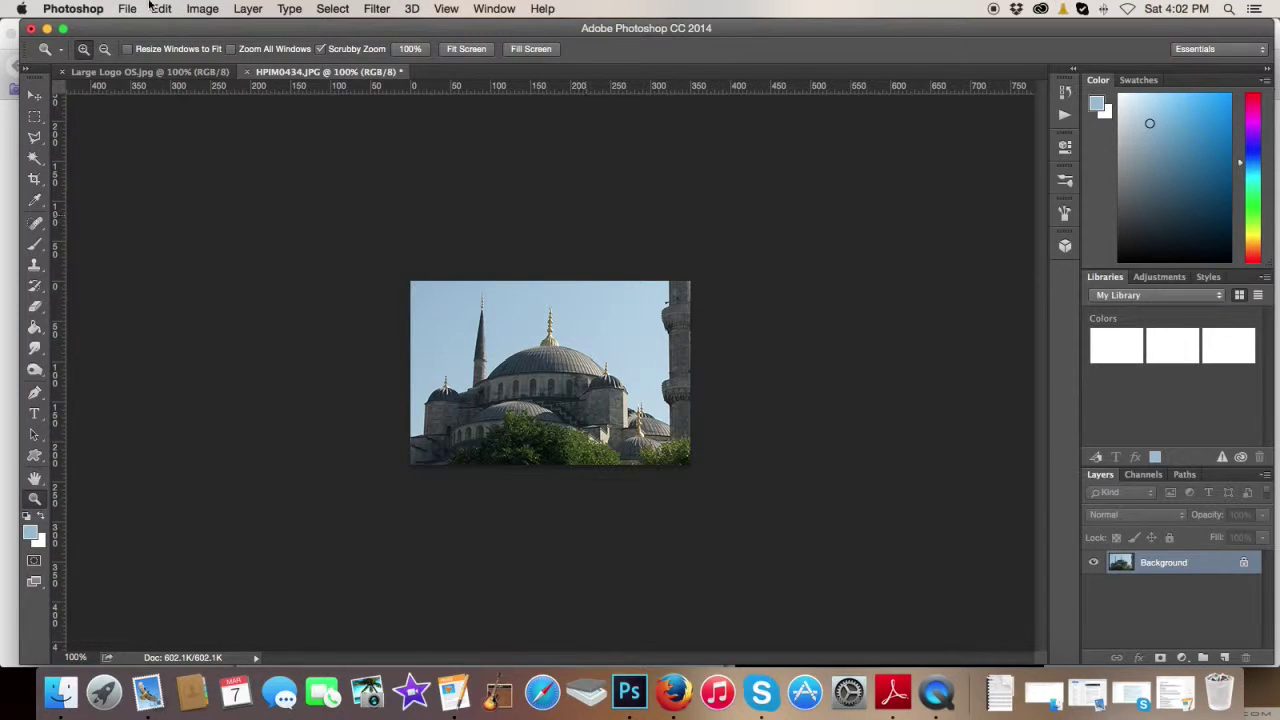
click(128, 9)
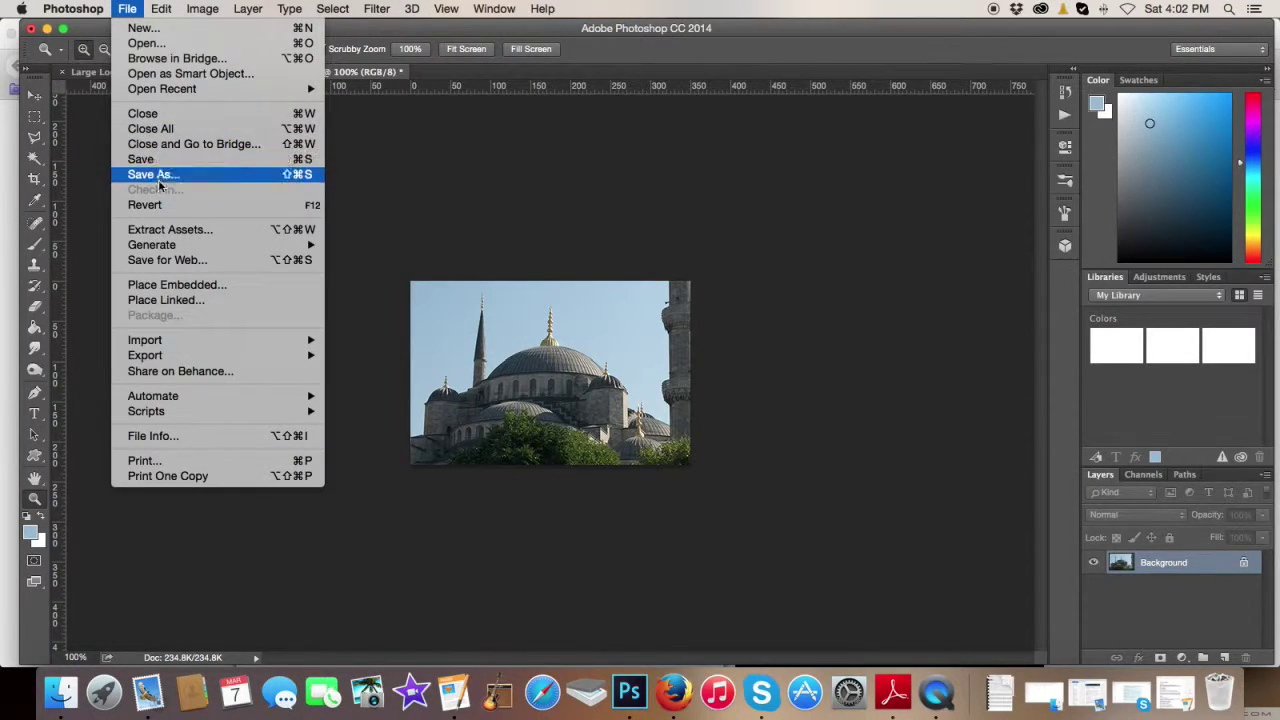
click(160, 260)
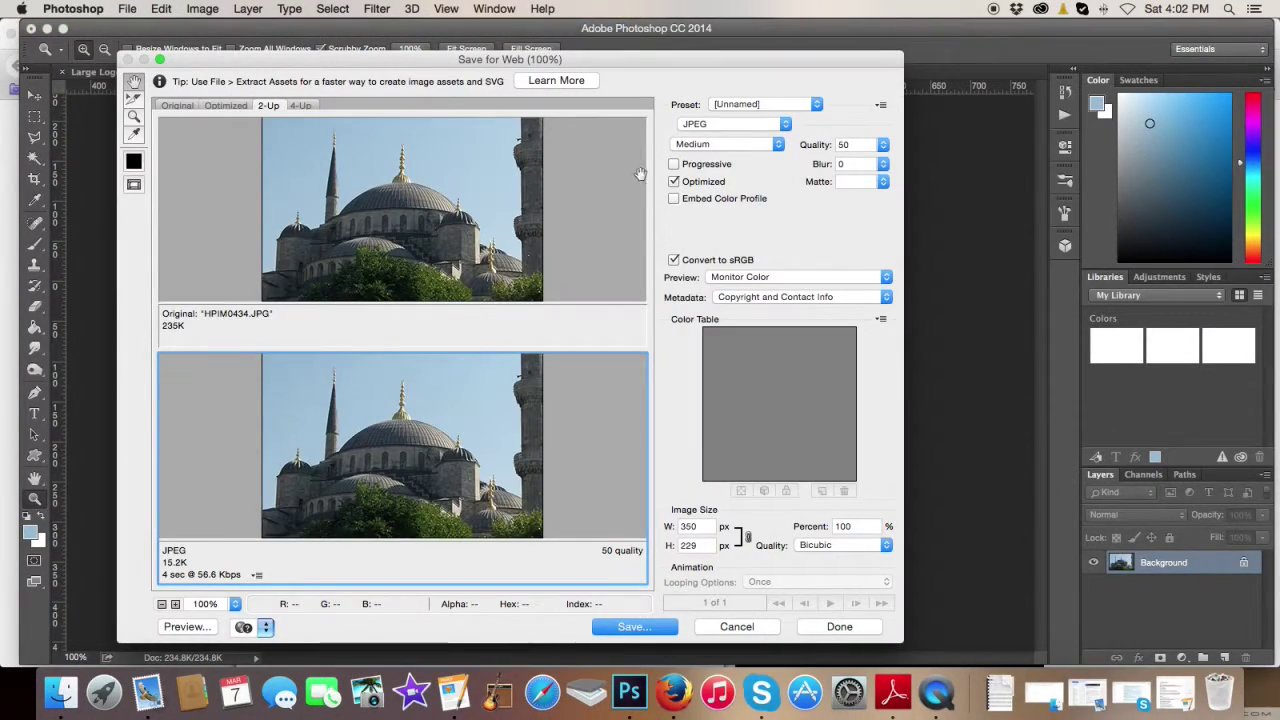
Name the 350-pixel web JPEG Resize-Demo-2-feat.jpg in the life-march2015 folder
click(640, 626)
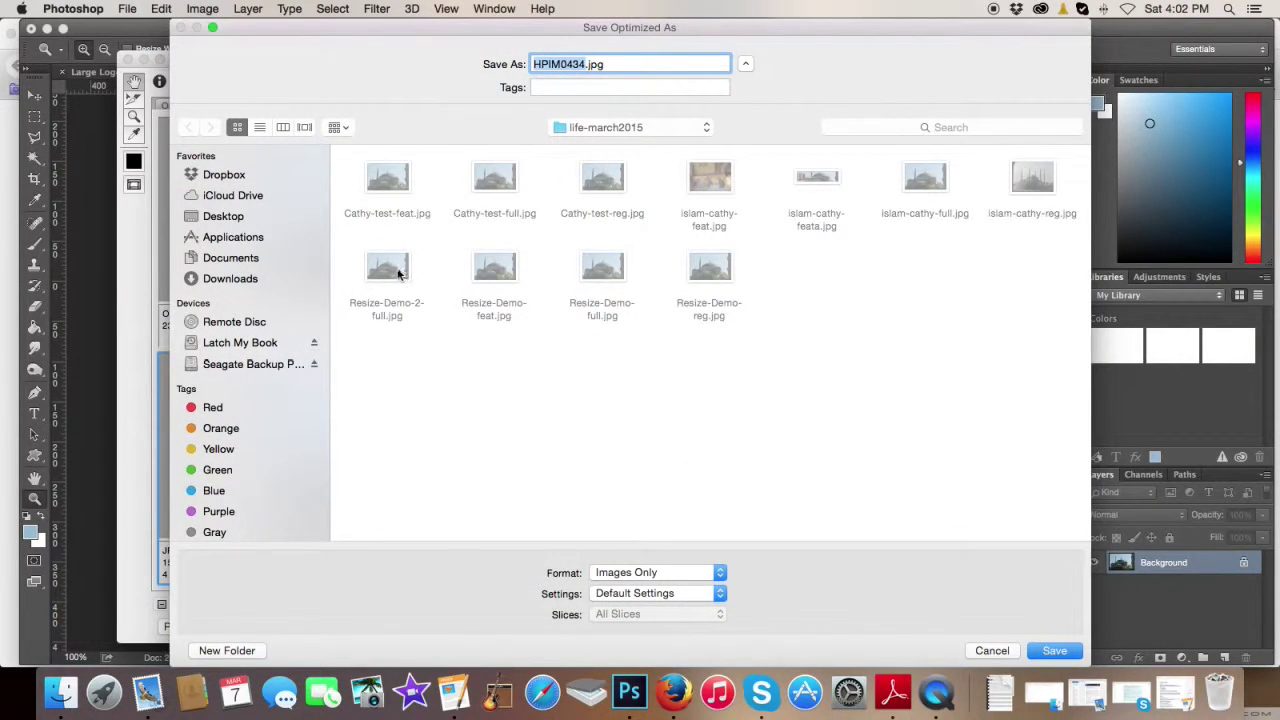
click(397, 272)
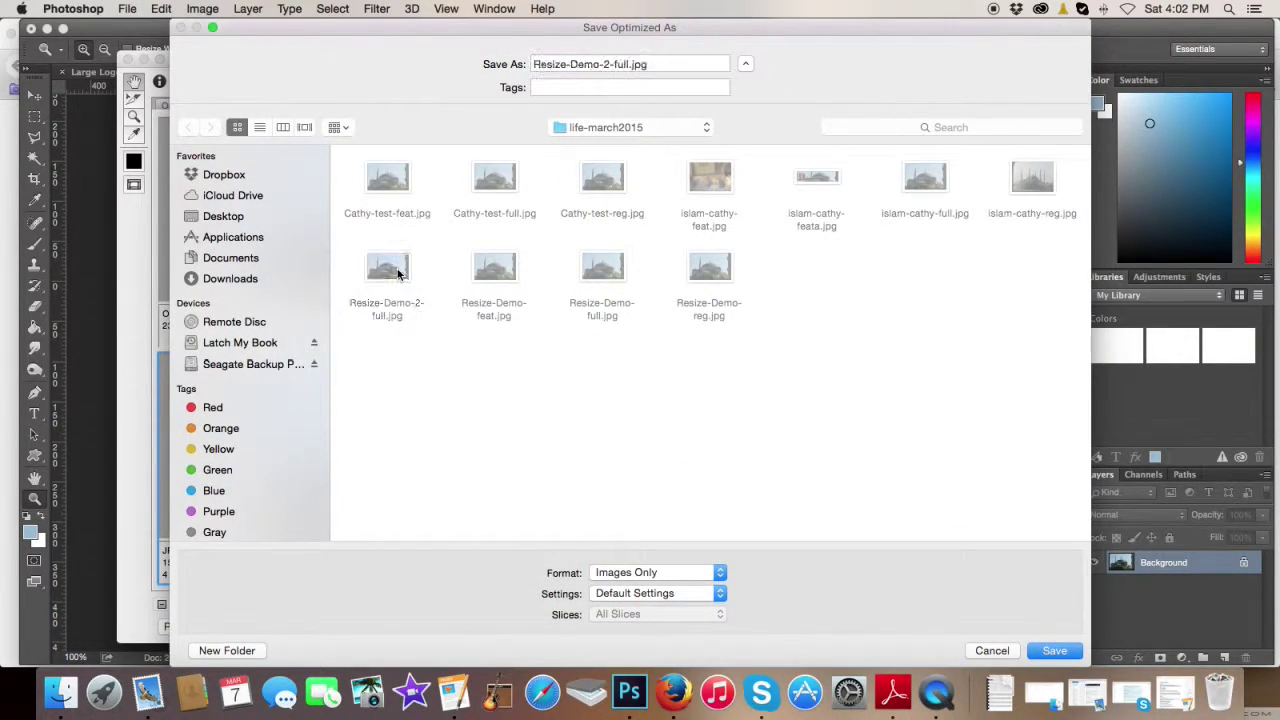
click(629, 65)
key(BackSpace)
key(BackSpace)
key(BackSpace)
text(eat)
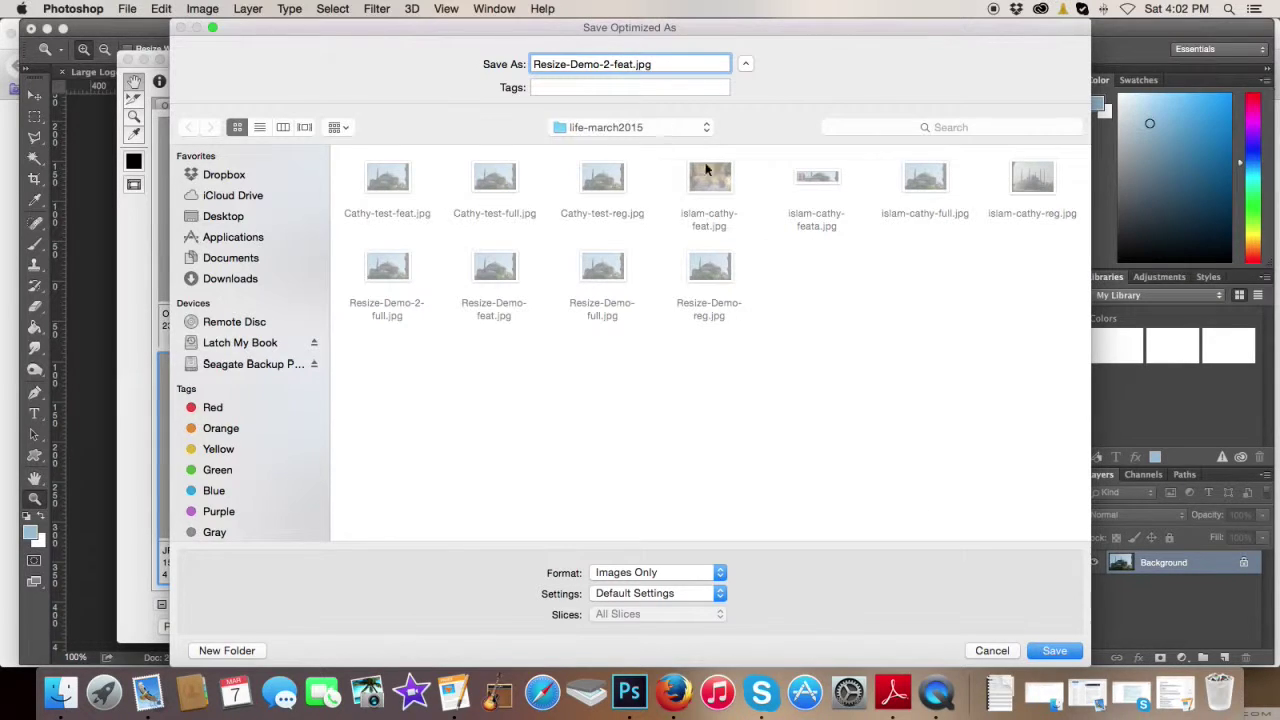
Save Resize-Demo-2-feat.jpg, then resize the photo width to 175 pixels (175 × 115)
click(1057, 651)
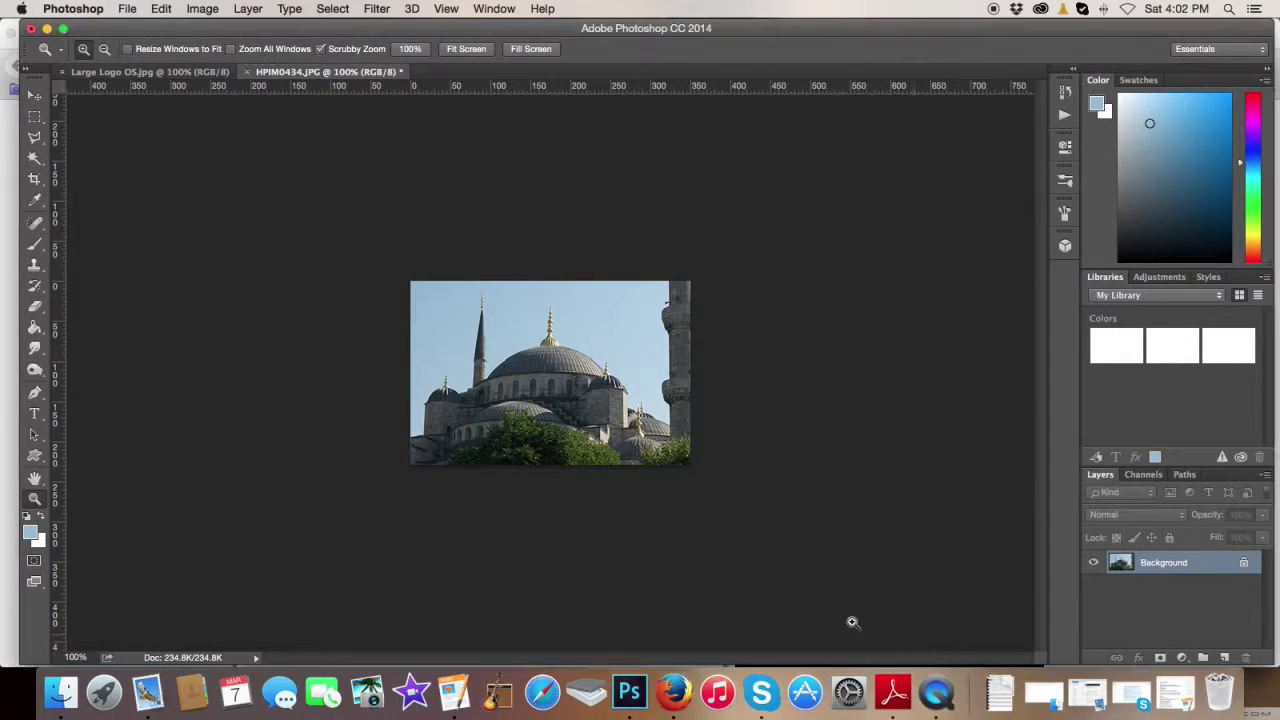
click(202, 9)
click(229, 132)
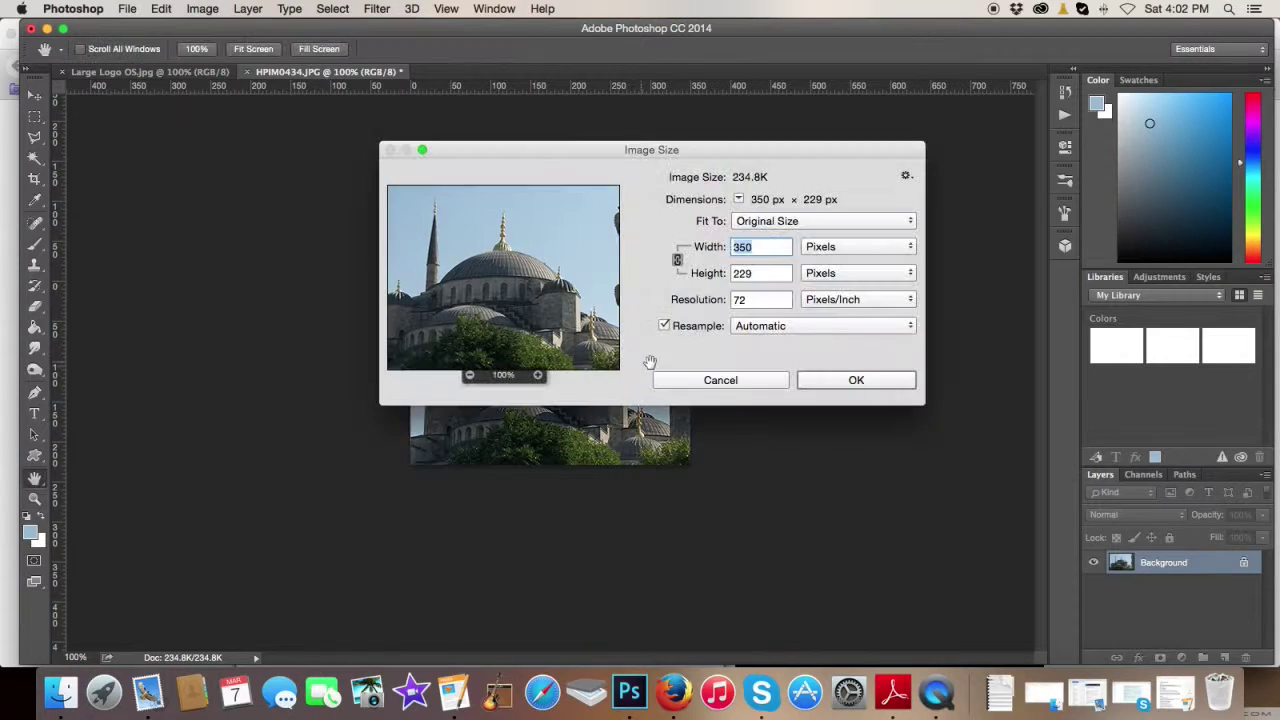
text(175)
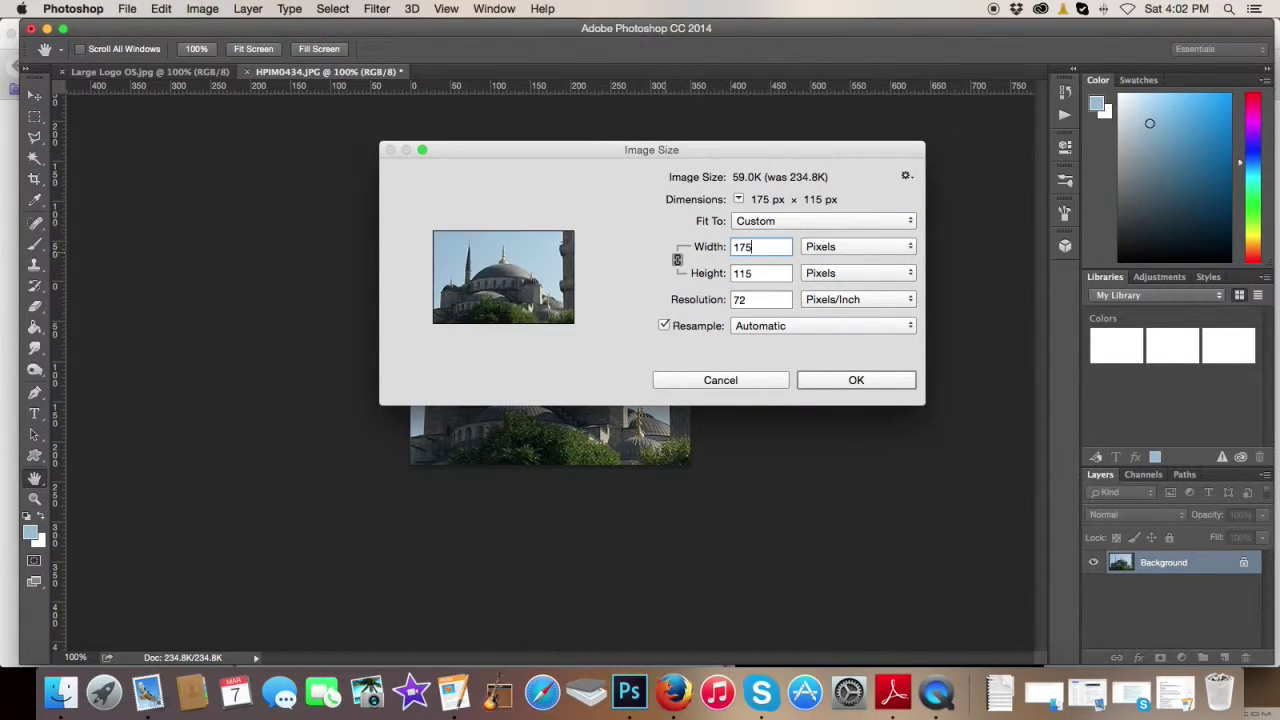
click(826, 380)
Export the 175 px photo via Save for Web as Resize-Demo-2-reg.jpg, renamed from the feat file
click(127, 9)
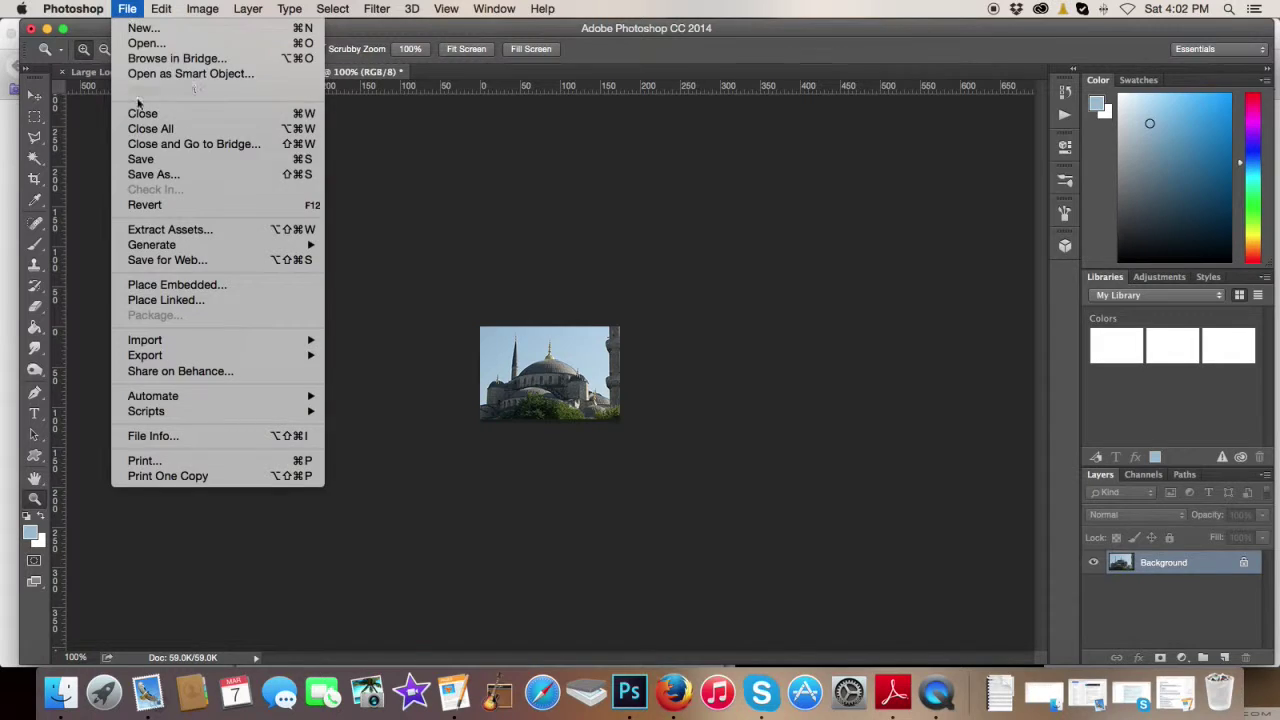
click(167, 260)
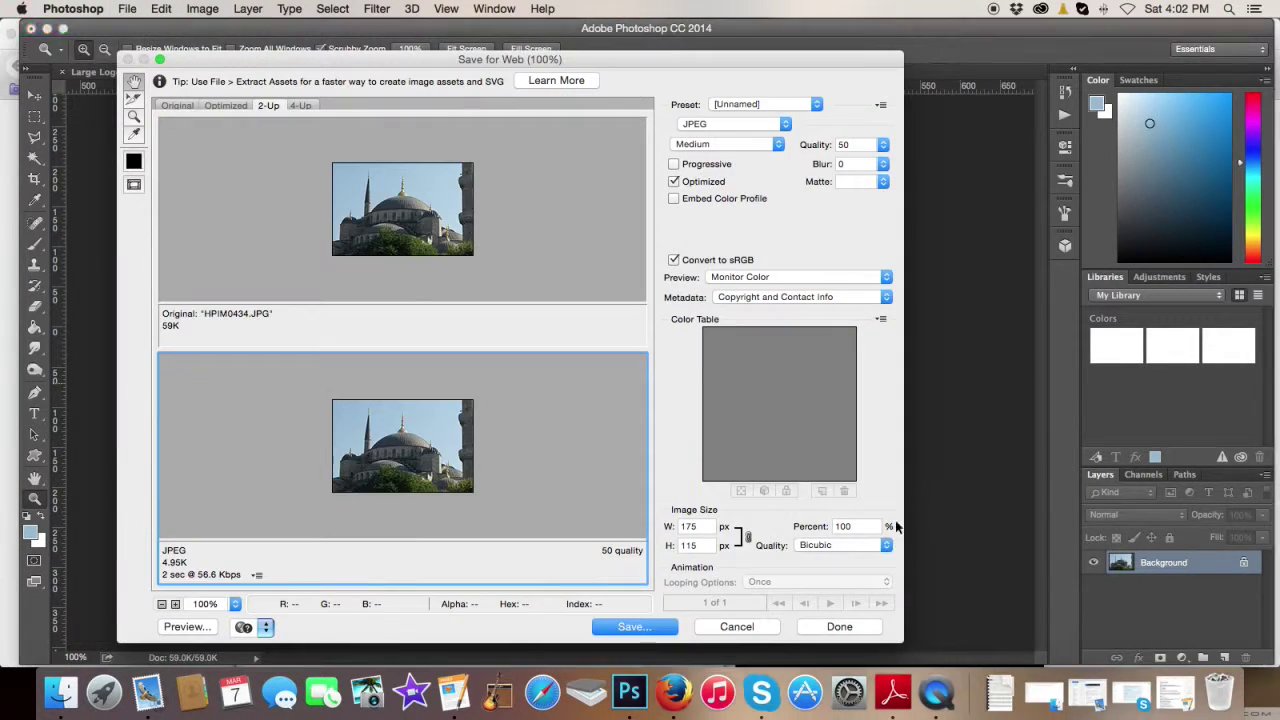
click(645, 626)
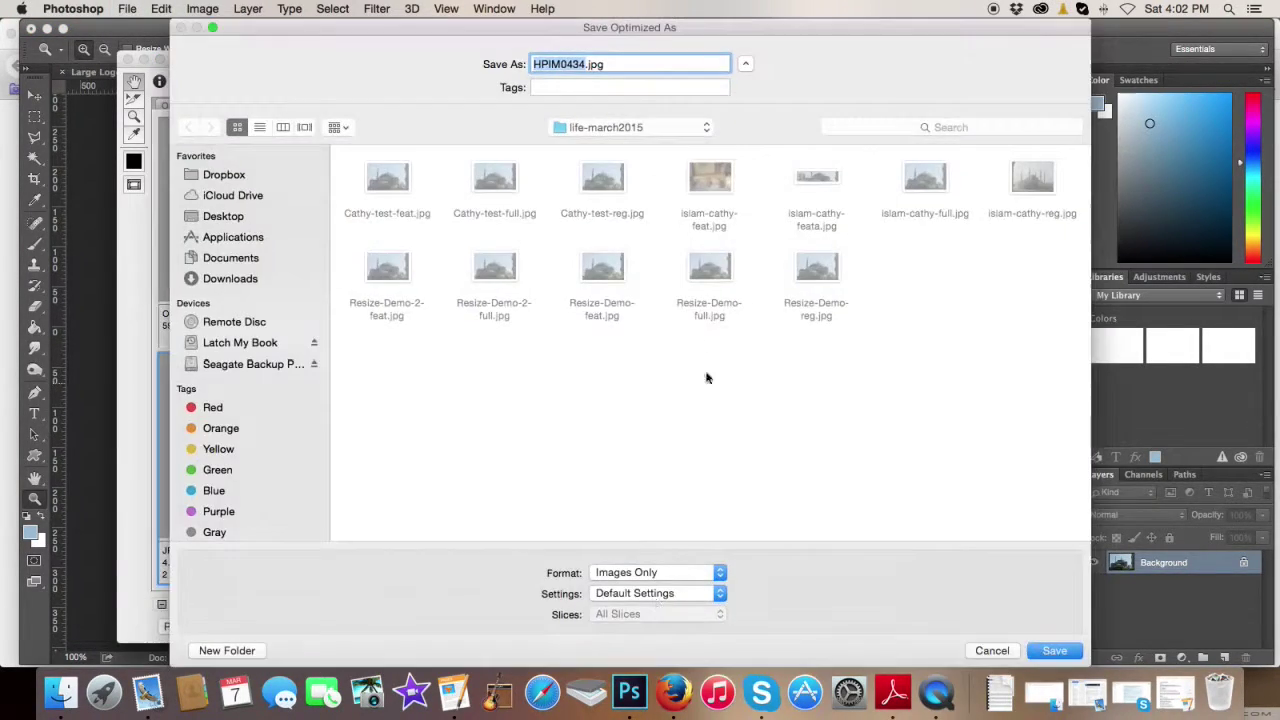
click(392, 279)
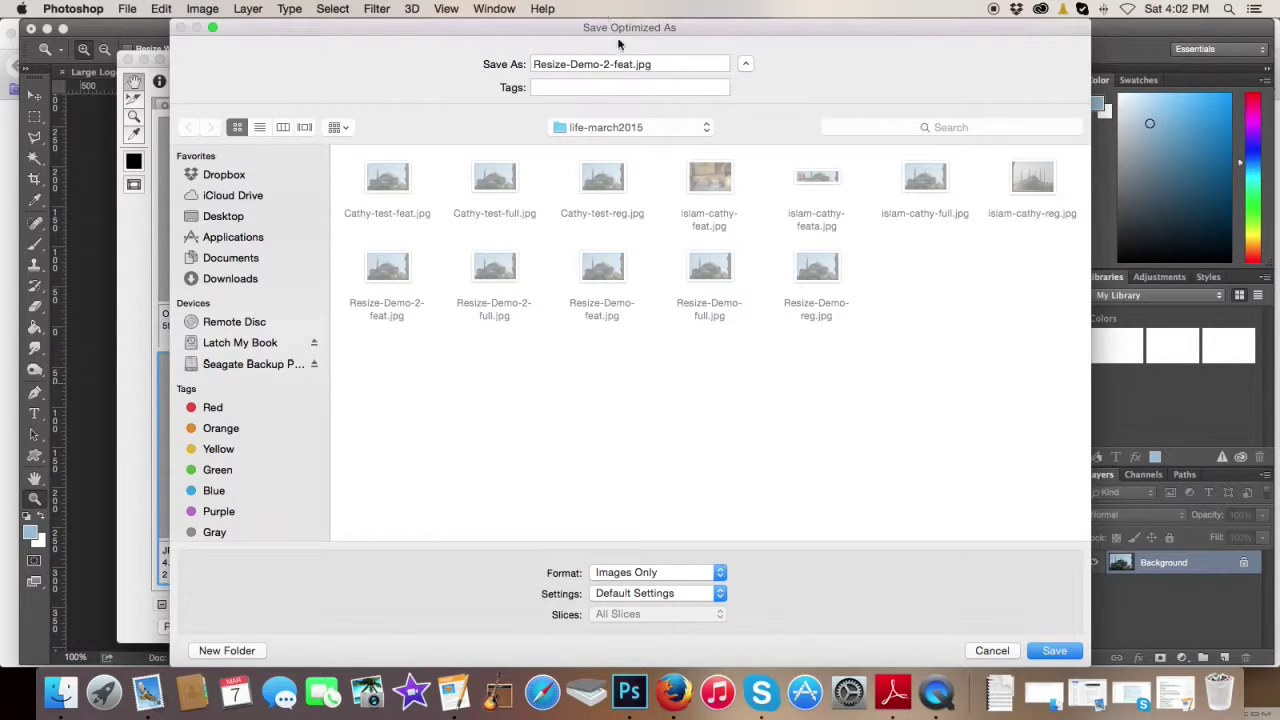
click(636, 64)
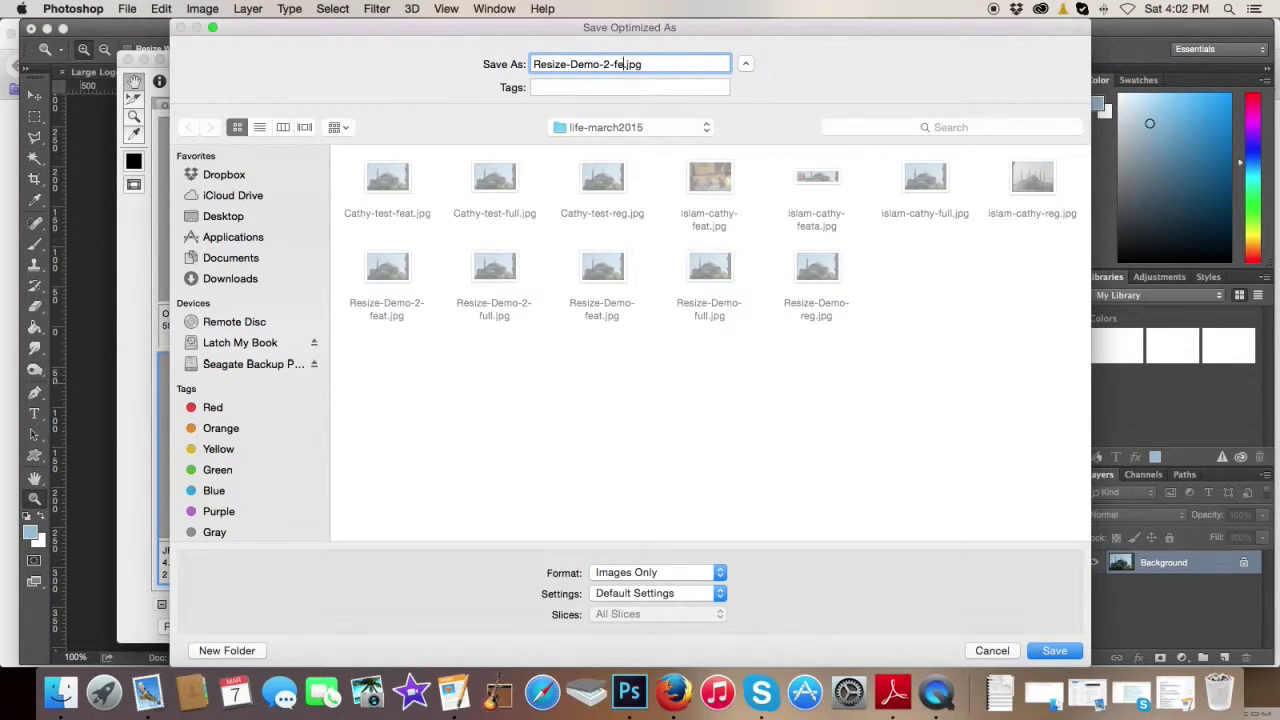
key(BackSpace)
key(BackSpace)
key(BackSpace)
key(BackSpace)
text(reg)
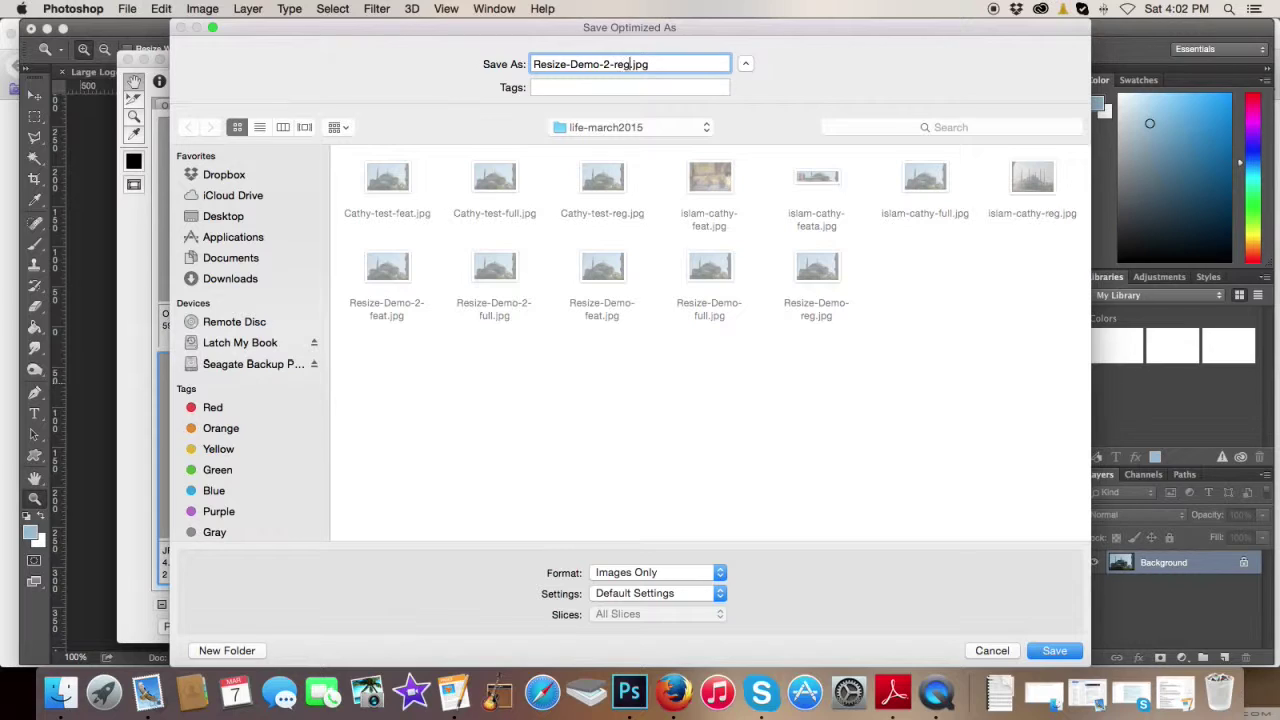
click(1054, 652)
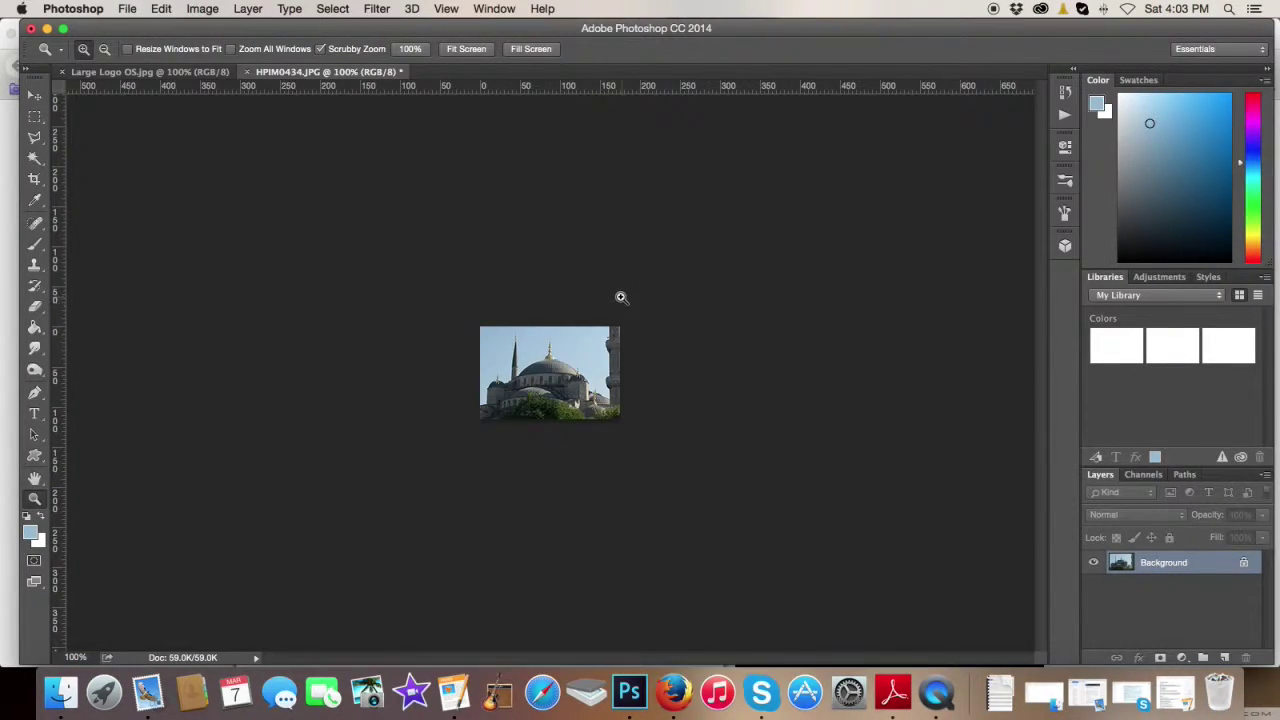